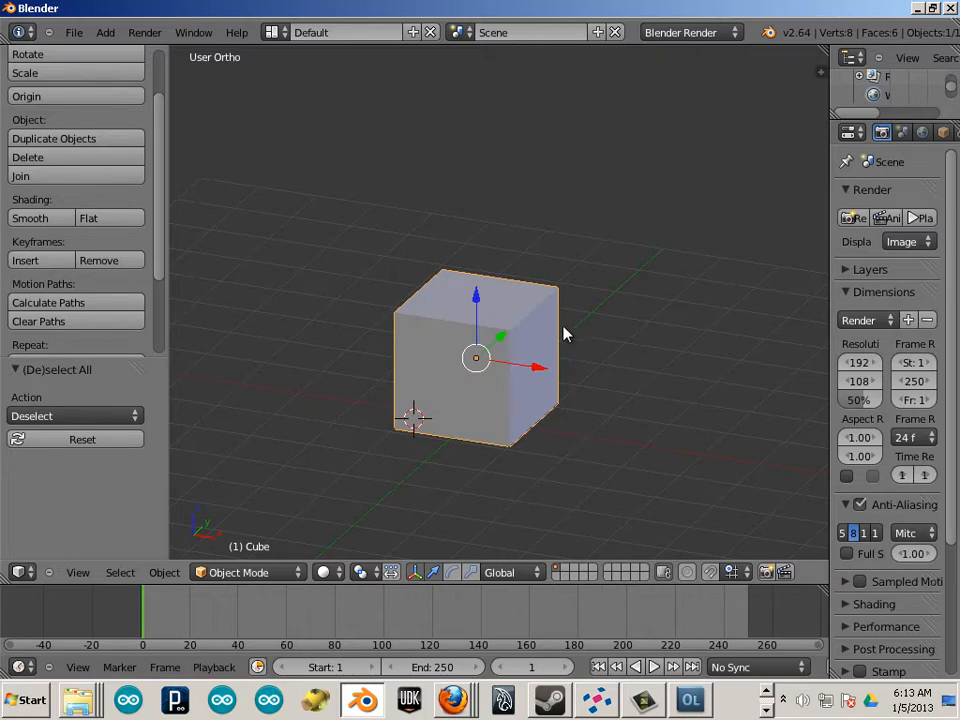
Set the default cube's X and Y dimensions to 20 each to form a flat square slab
key(n)
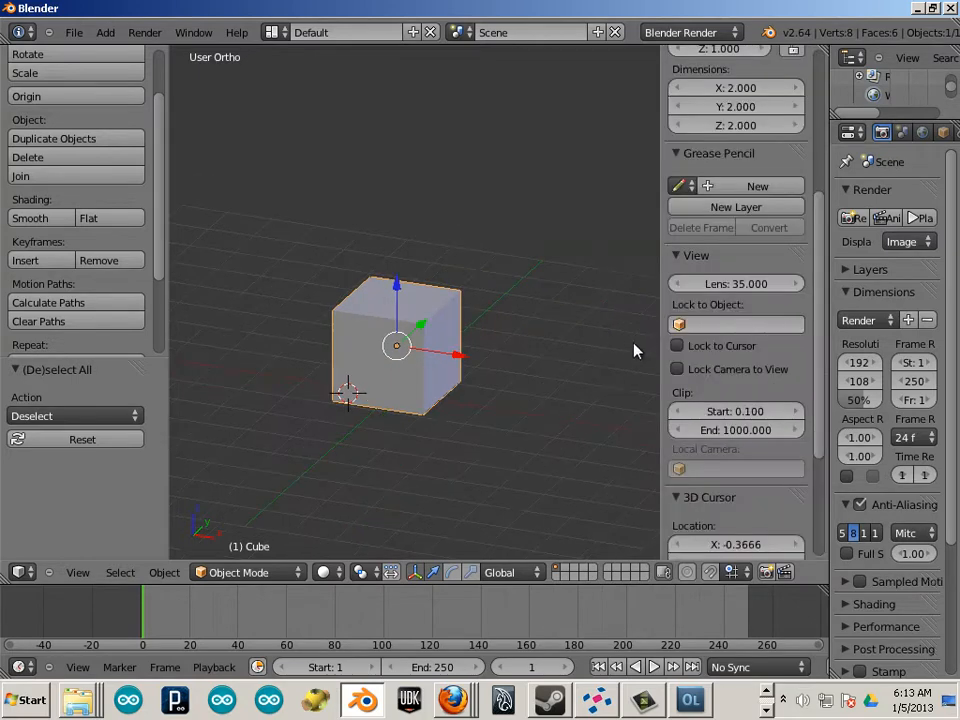
scroll(726, 210, up, 3)
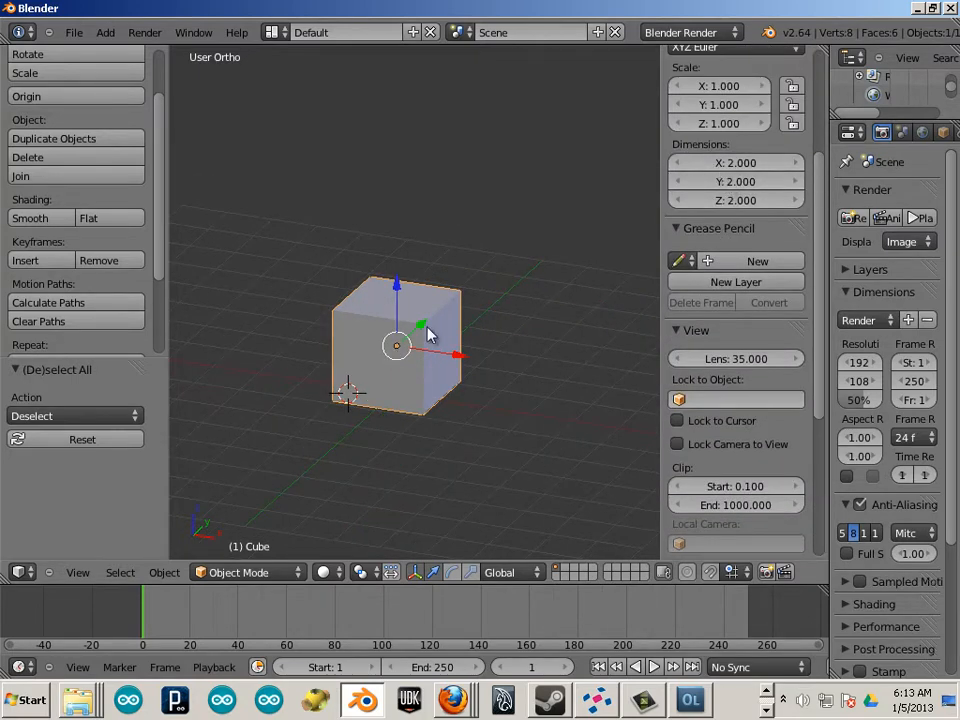
click(733, 163)
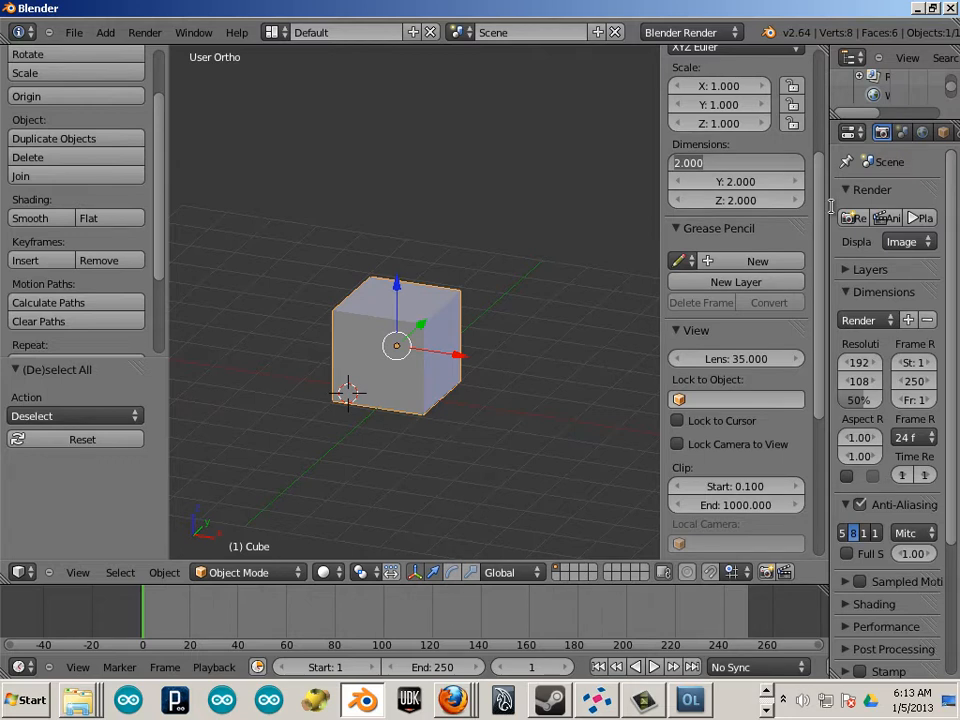
text(20)
key(Return)
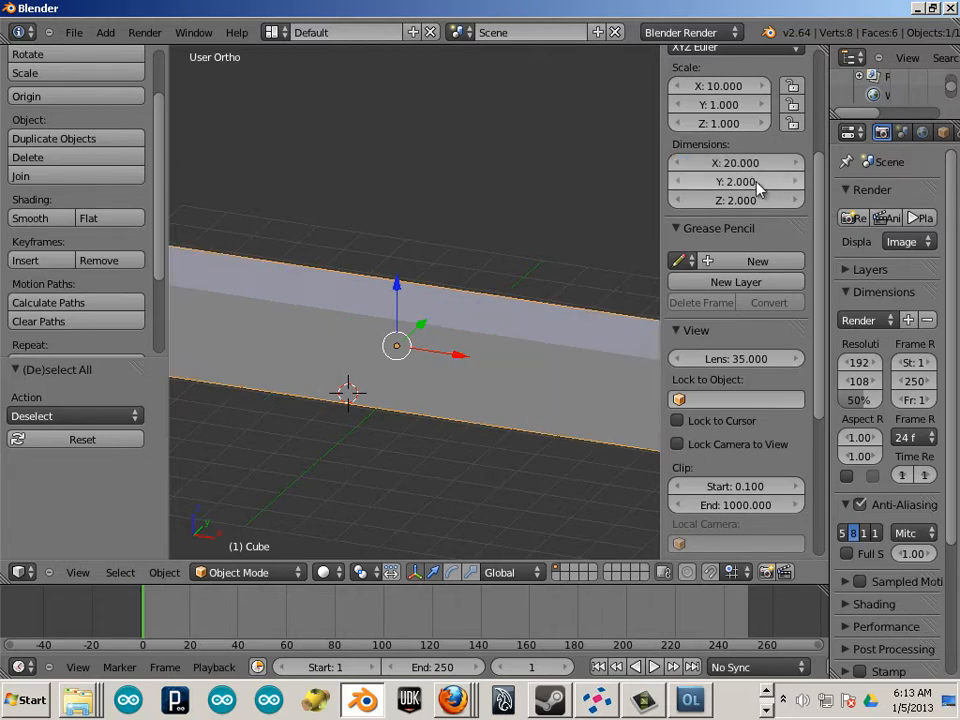
click(757, 185)
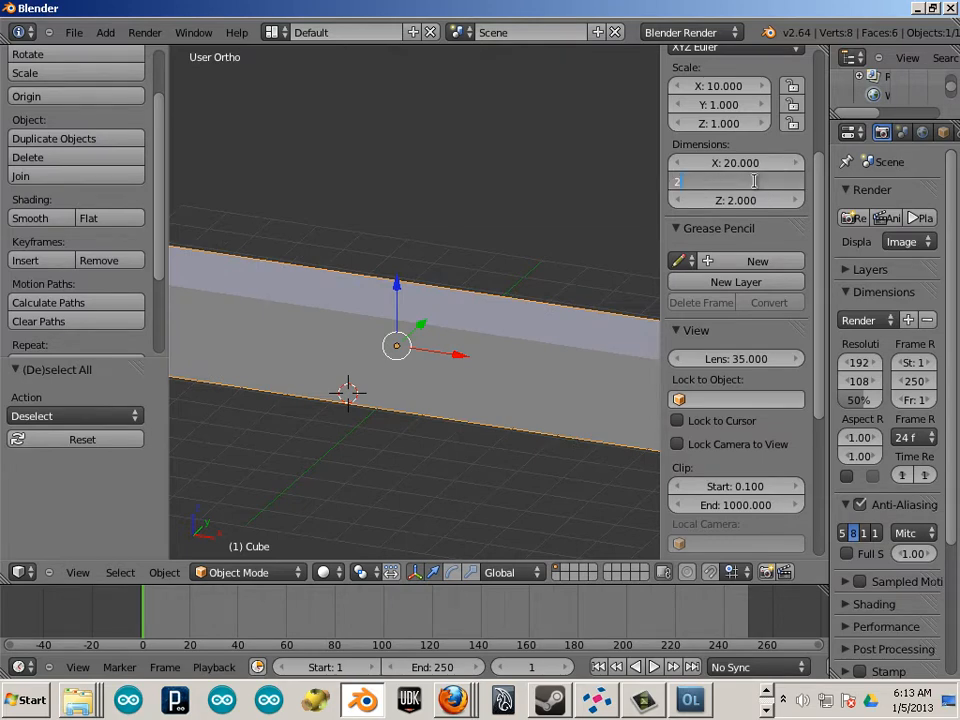
key(Return)
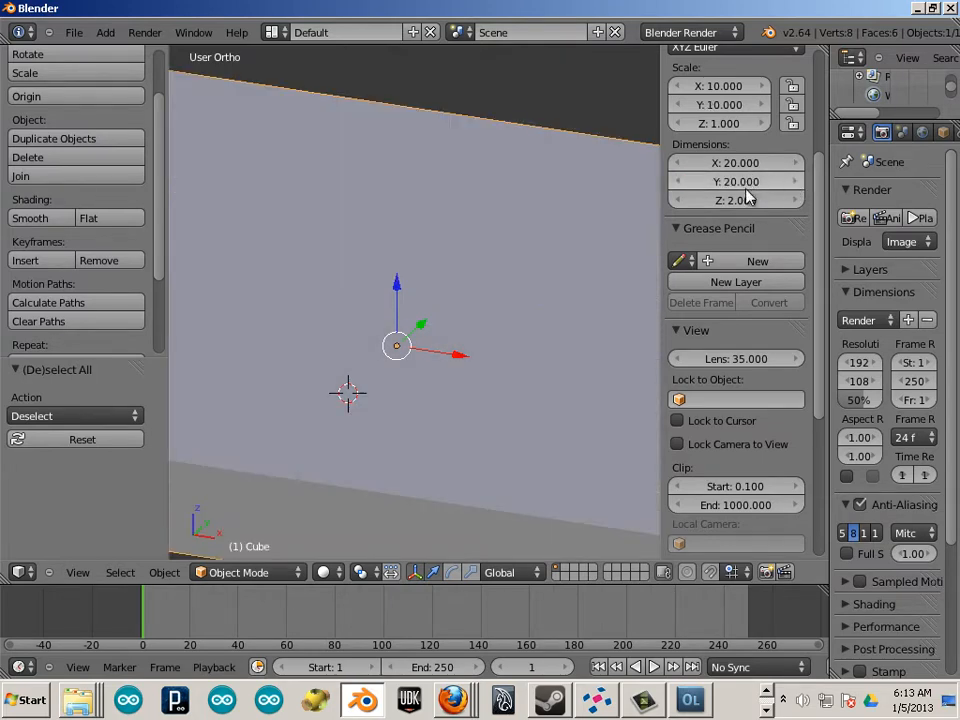
Duplicate the slab and raise the copy about 4.8 units along Z above the original
scroll(745, 200, down, 3)
scroll(492, 210, down, 5)
middle_drag(393, 342, 381, 386)
key(shift+d)
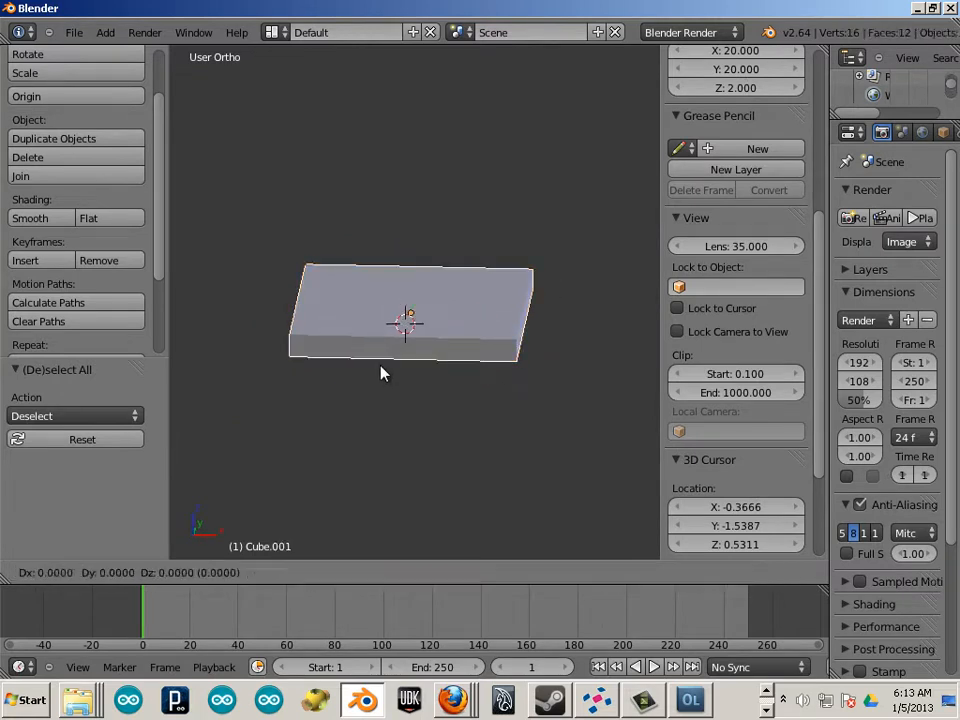
right_click(381, 373)
key(g)
key(z)
click(414, 193)
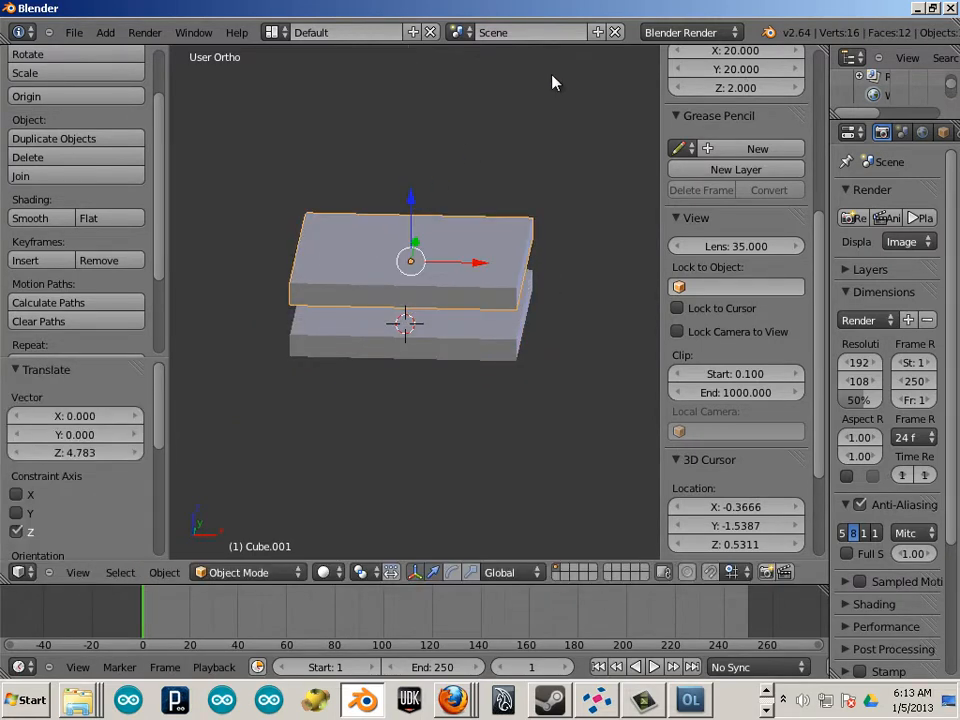
In front view, rotate the upper slab about the Y axis to about 61°
shift+middle_drag(465, 142, 499, 237)
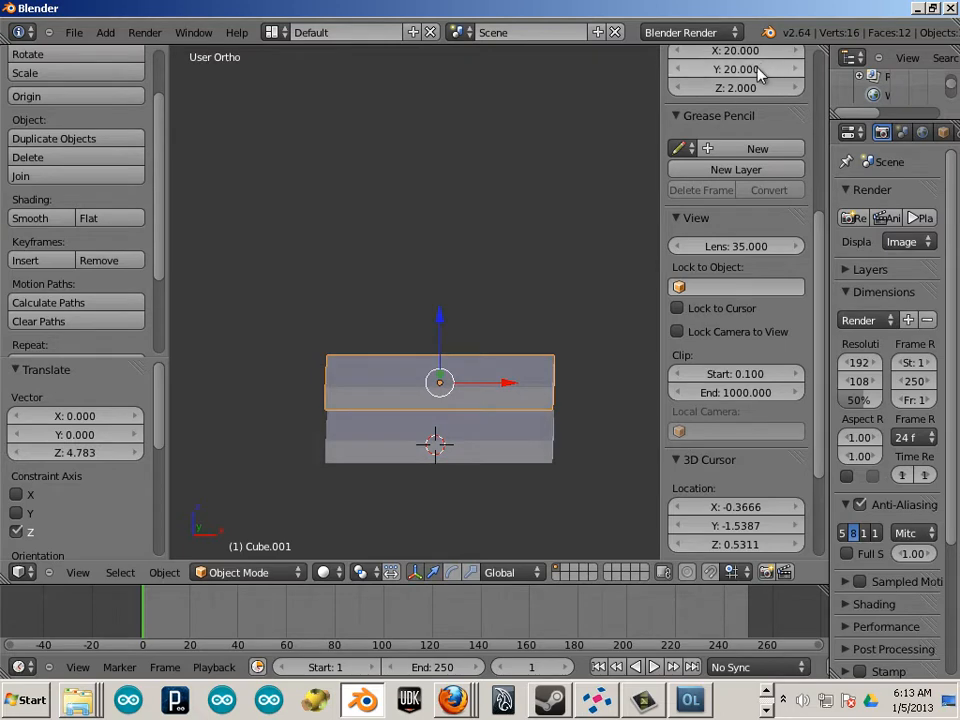
scroll(760, 75, up, 3)
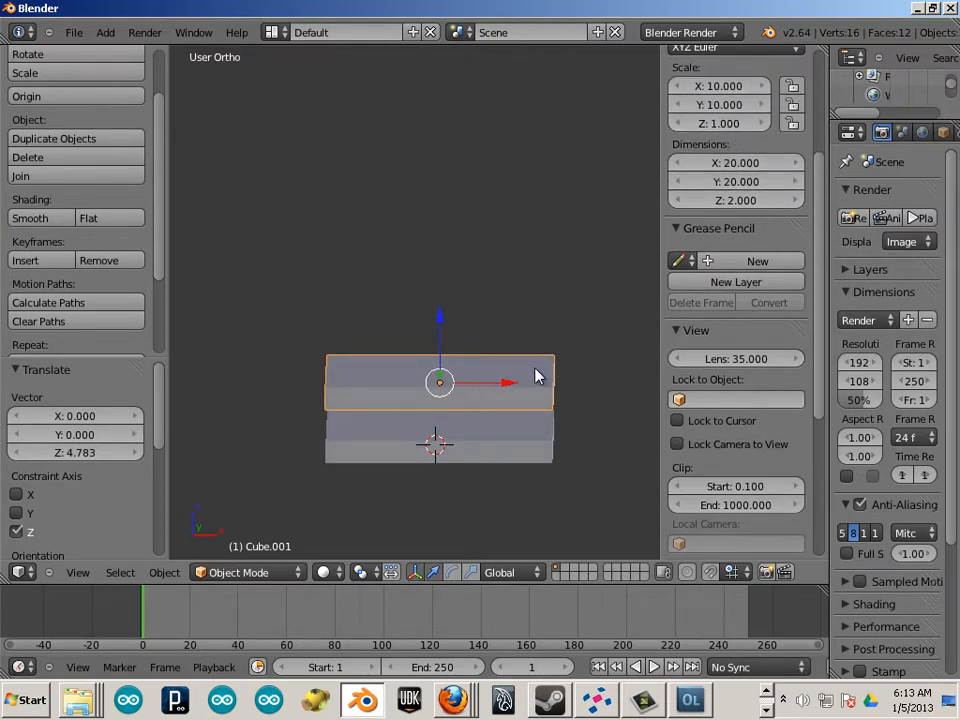
scroll(716, 245, up, 5)
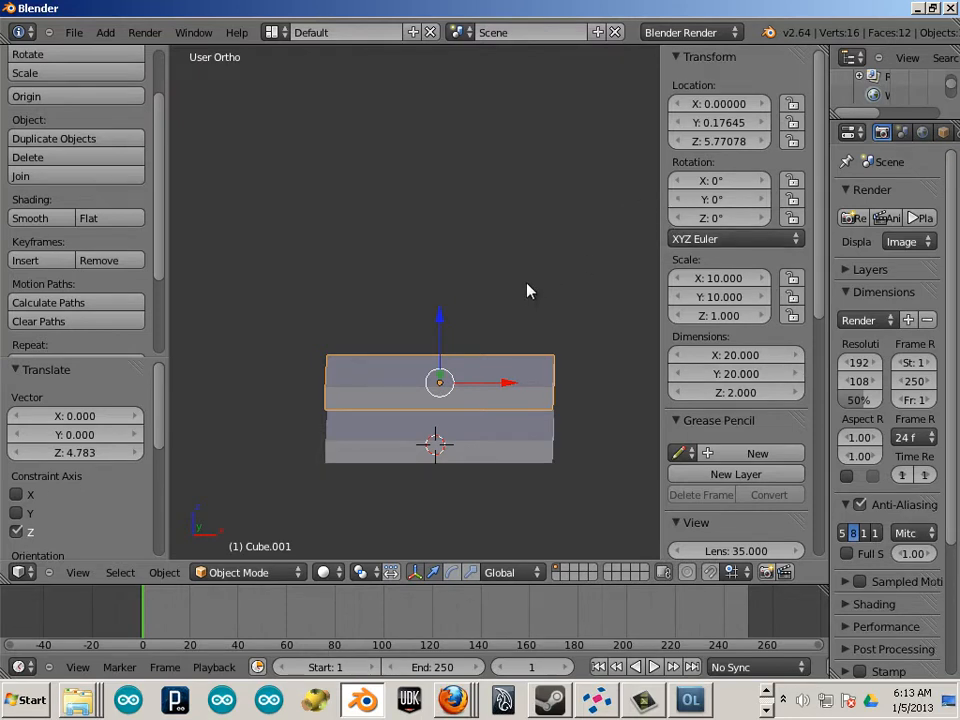
key(KP_1)
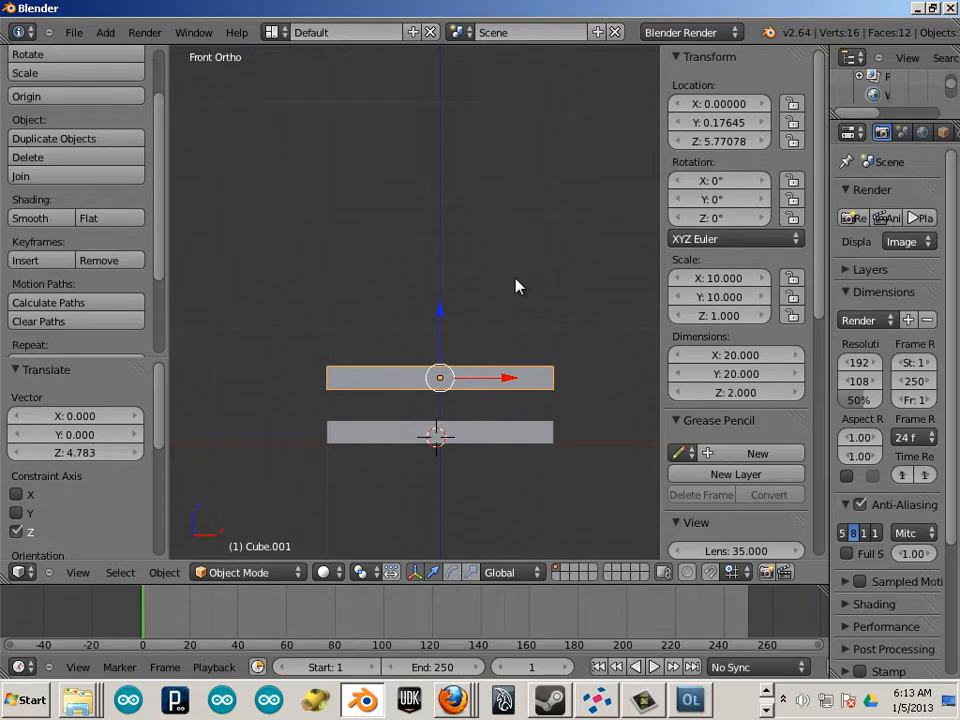
key(ctrl+alt+s)
key(ctrl+alt+r)
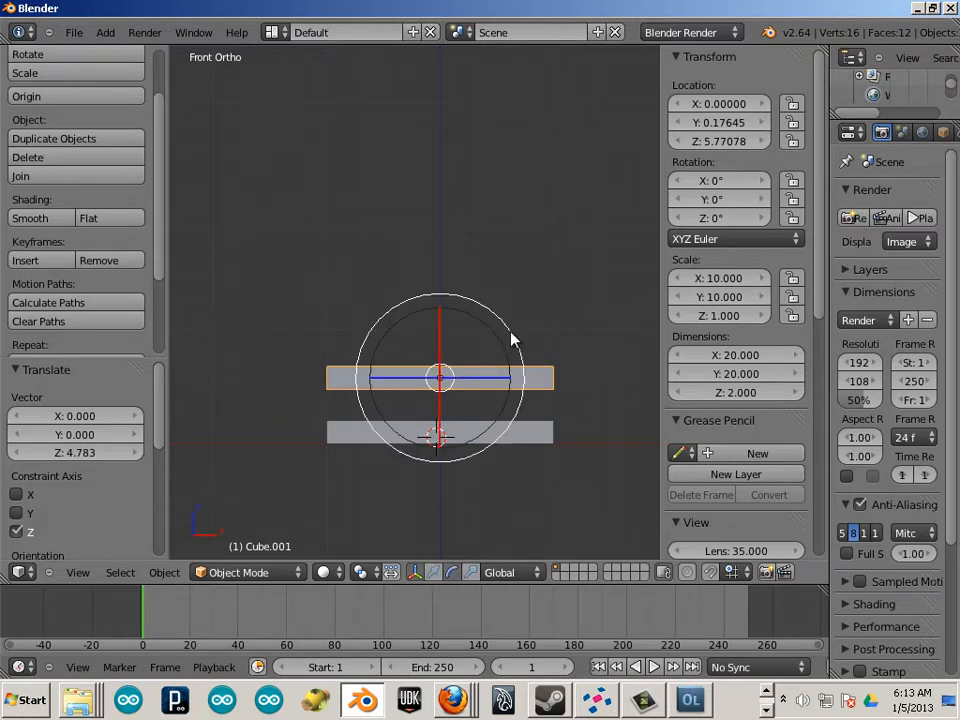
mouse_move(511, 340)
mouse_down()
mouse_move(399, 285)
mouse_move(330, 321)
mouse_move(336, 328)
mouse_move(316, 347)
mouse_move(420, 339)
mouse_move(450, 420)
mouse_move(520, 360)
mouse_up()
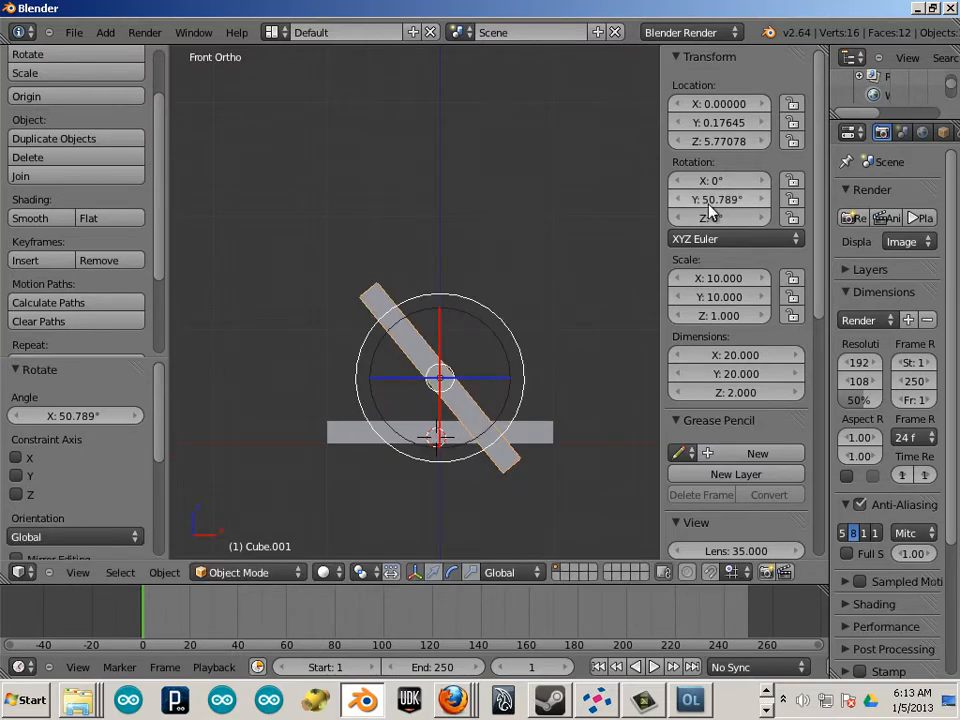
drag(500, 316, 503, 334)
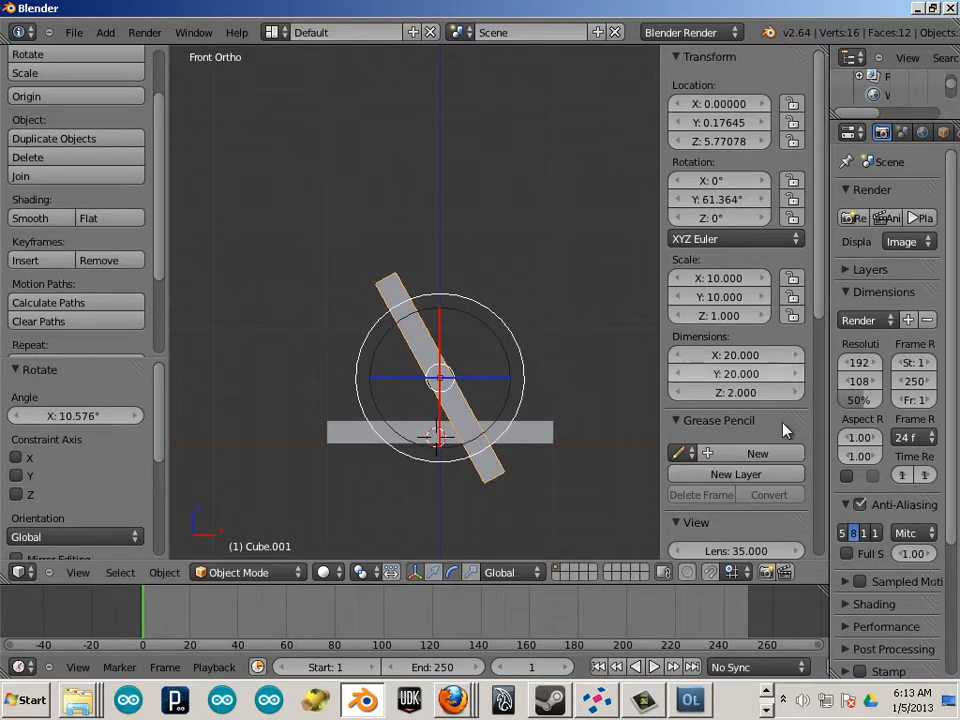
Set the tilted slab's X dimension to 10 and move it onto the base's +X end, at about X 6.4, Z 5.3
click(731, 356)
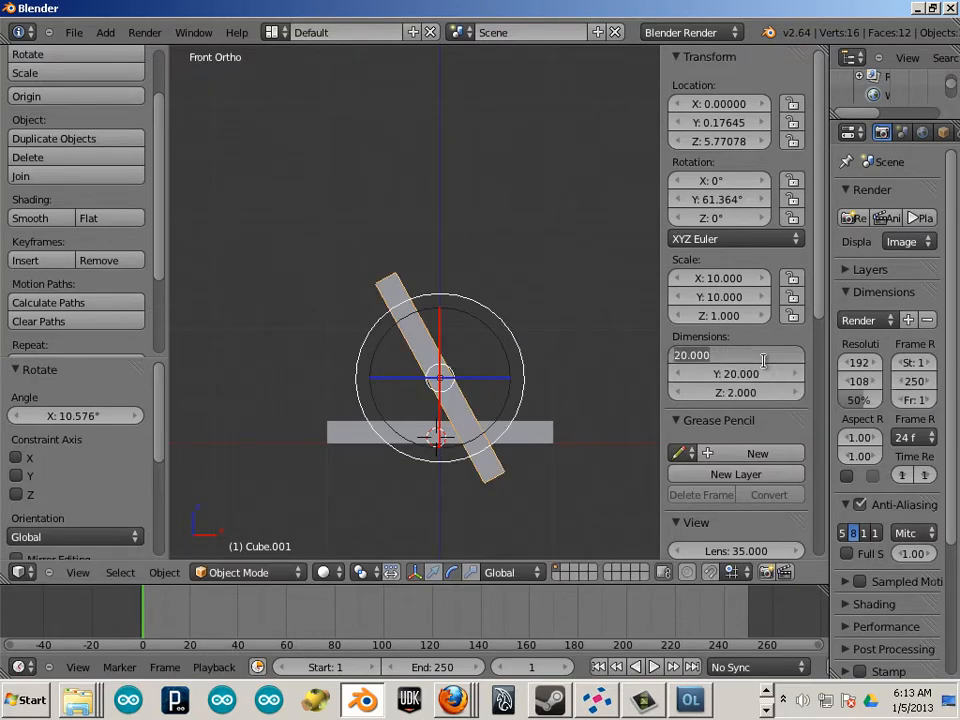
text(10)
key(Return)
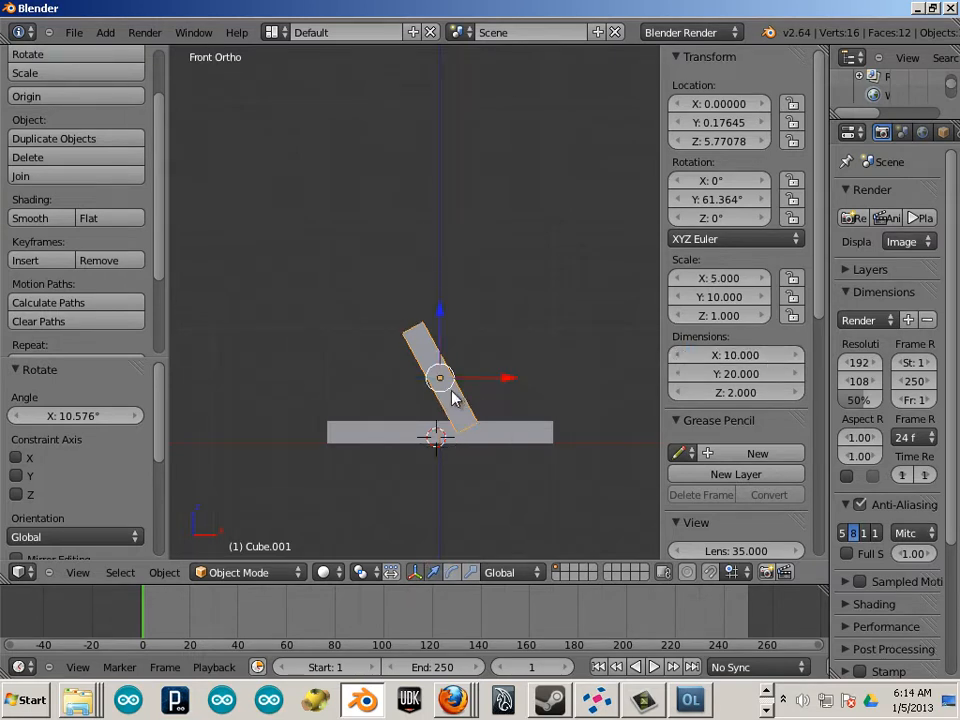
key(g)
click(522, 402)
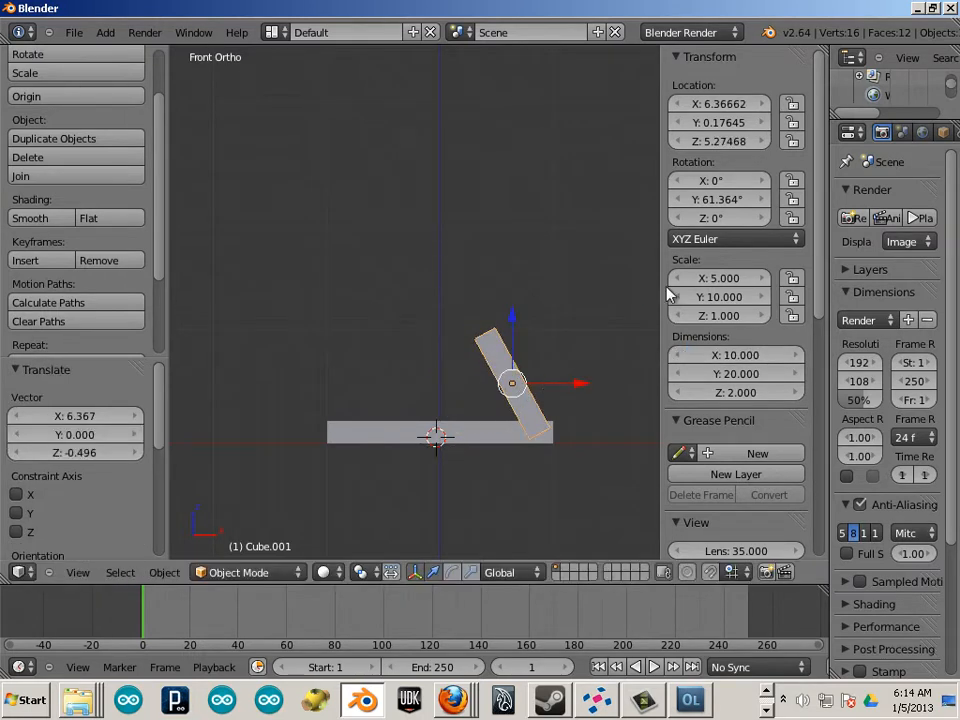
Set the tilted slab's Y rotation to exactly 60°
click(728, 200)
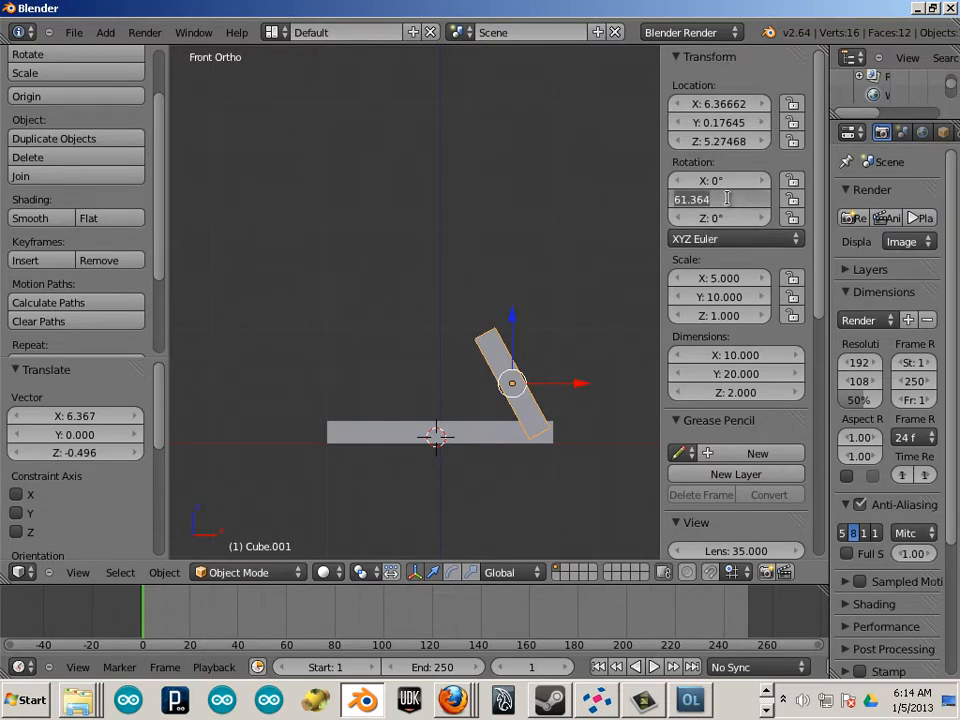
text(60)
key(Return)
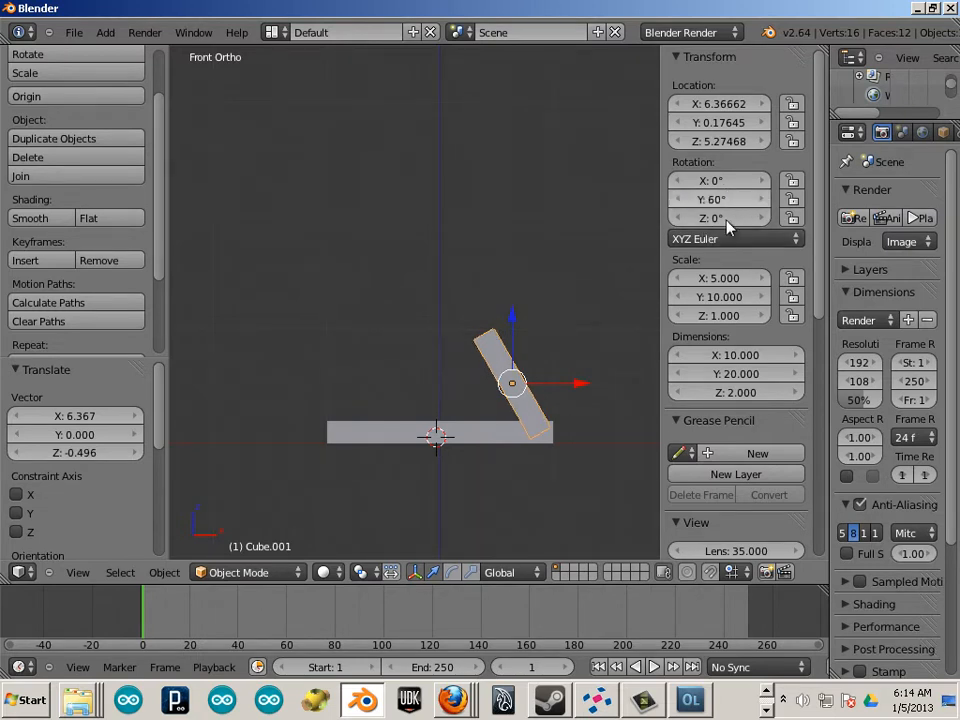
Duplicate the 60° slab and move the copy about 5.8 units in the negative X direction
key(shift+d)
click(591, 302)
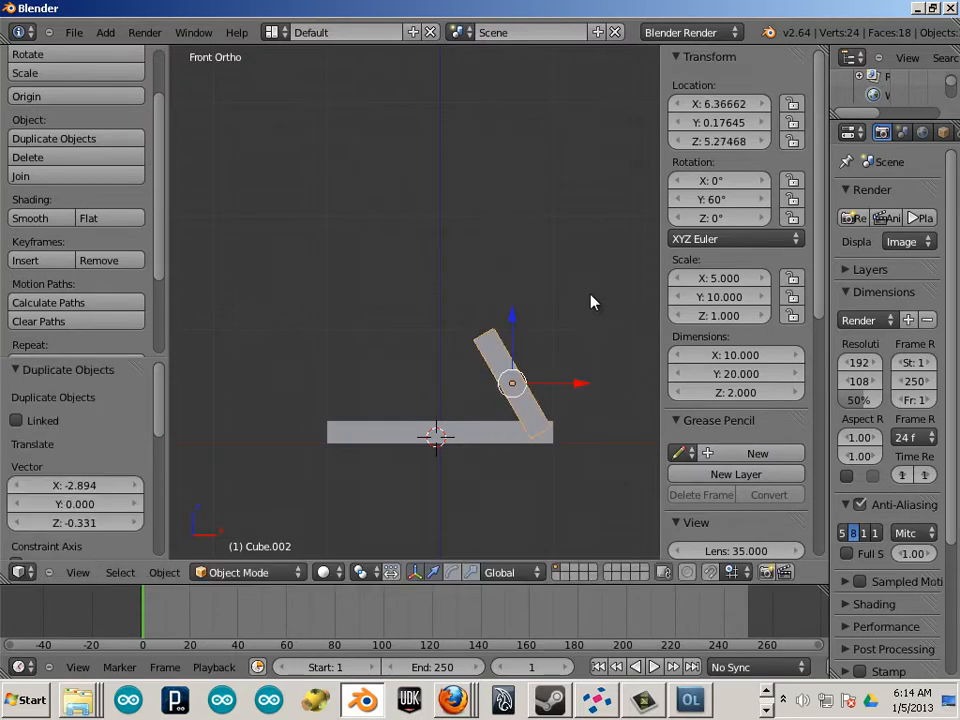
key(g)
key(x)
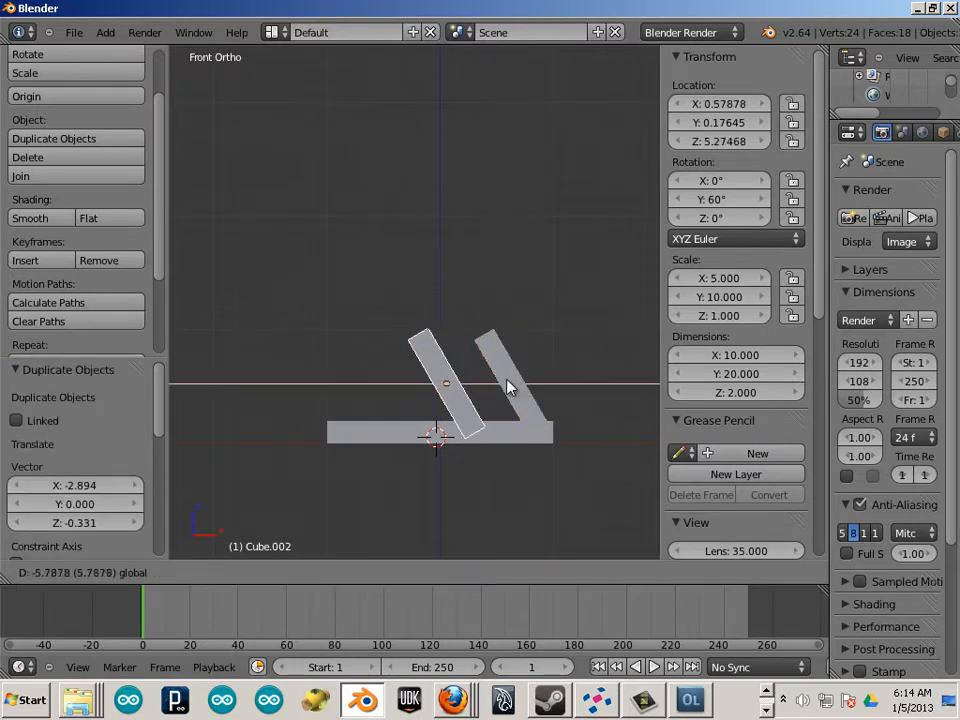
click(507, 387)
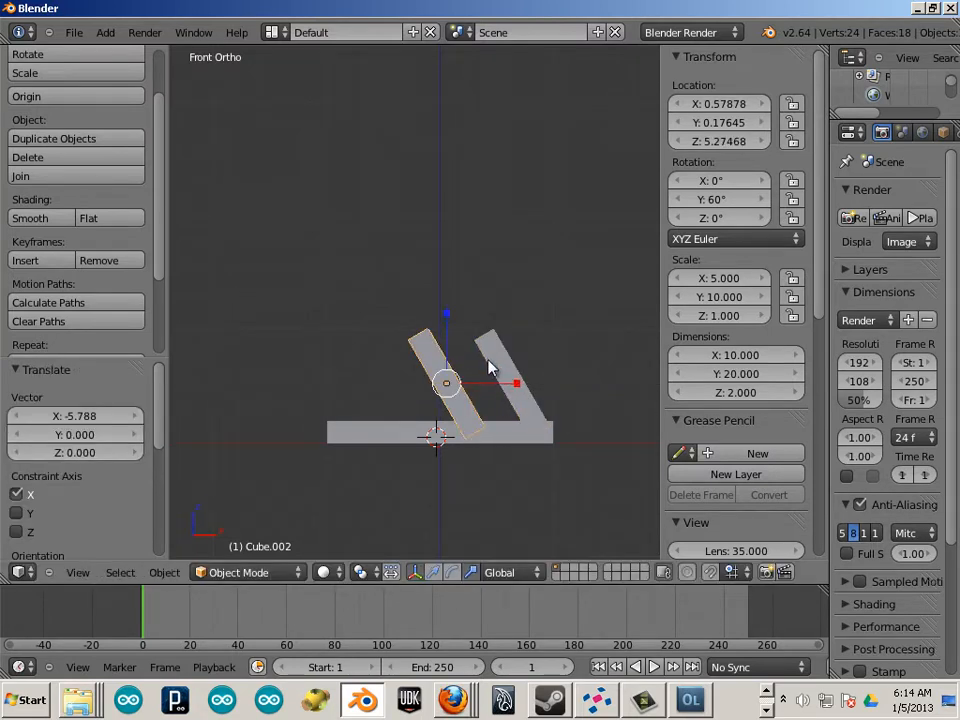
Set the copied slab's Y rotation to 45° and lower it into the base at about X -0.2, Z 4.5
key(ctrl+alt+r)
drag(509, 328, 489, 326)
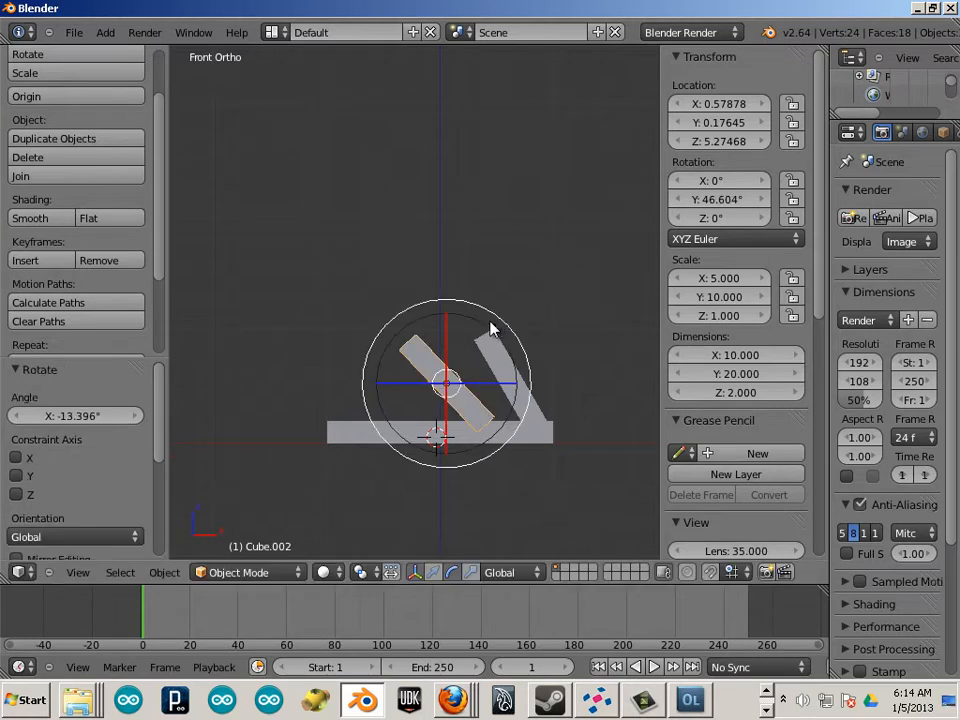
click(713, 197)
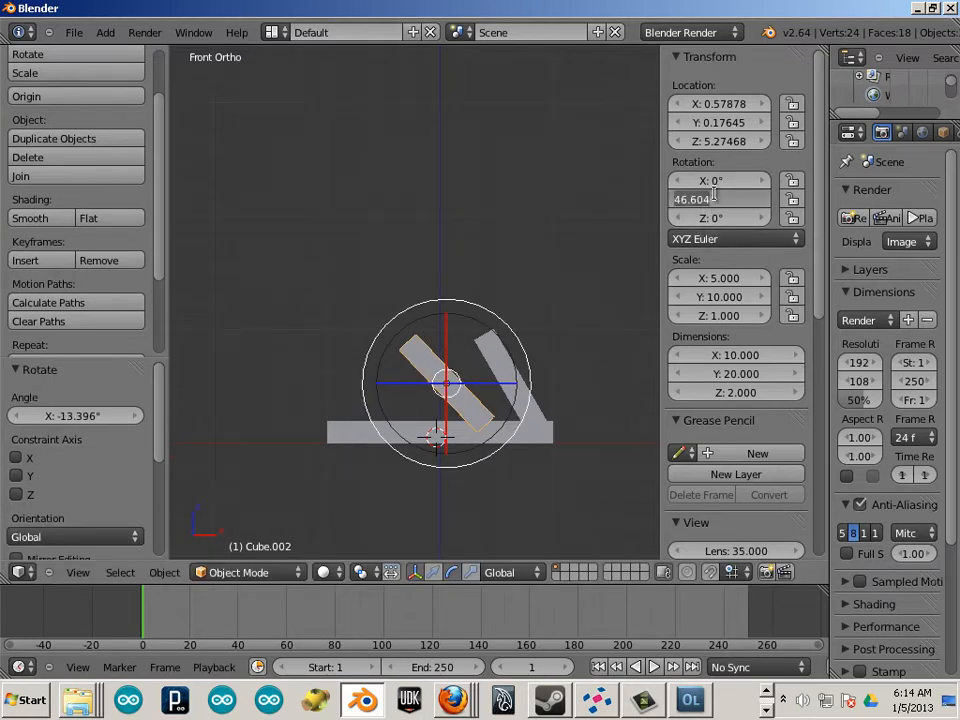
text(45)
key(Return)
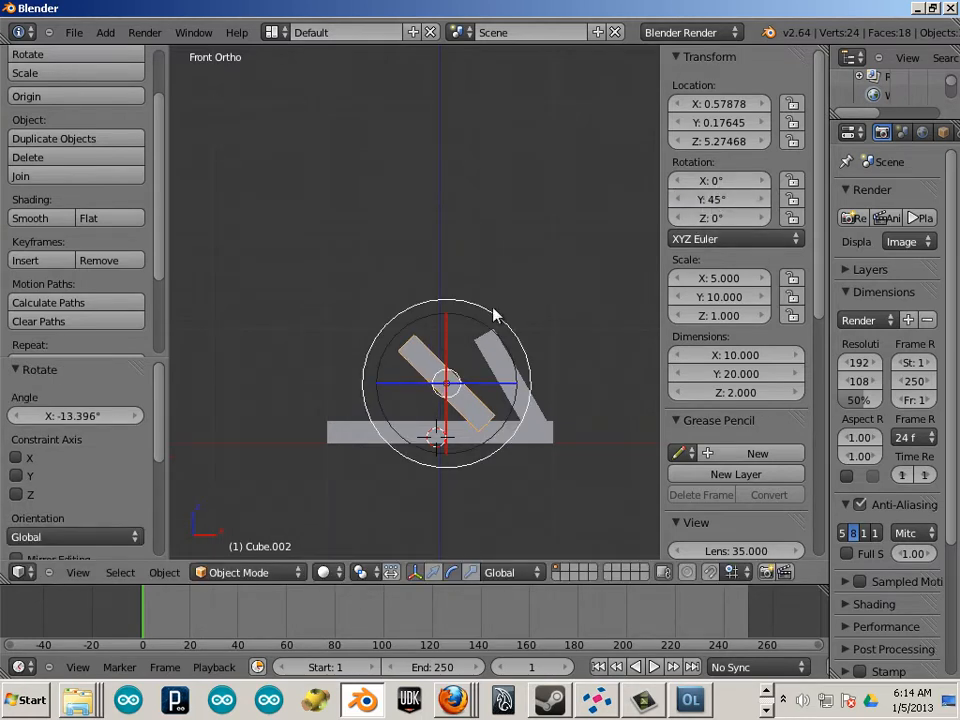
key(w)
mouse_move(456, 387)
mouse_down()
mouse_move(457, 401)
mouse_move(441, 397)
mouse_up()
Duplicate the 45° slab and move the copy about 4.5 units in the negative X direction
key(shift+d)
click(449, 397)
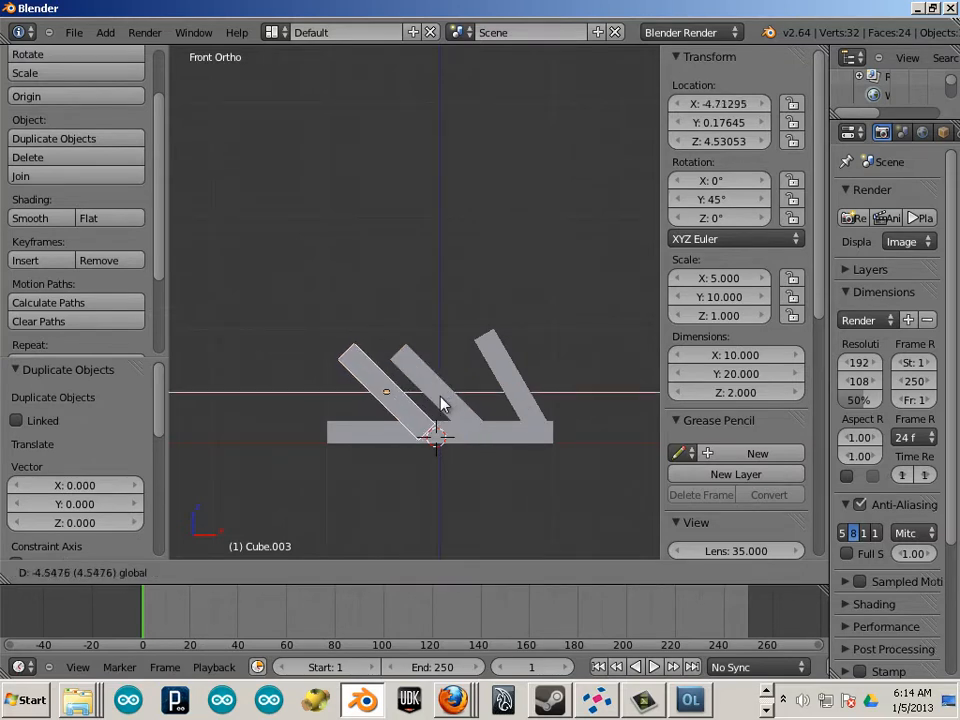
click(440, 401)
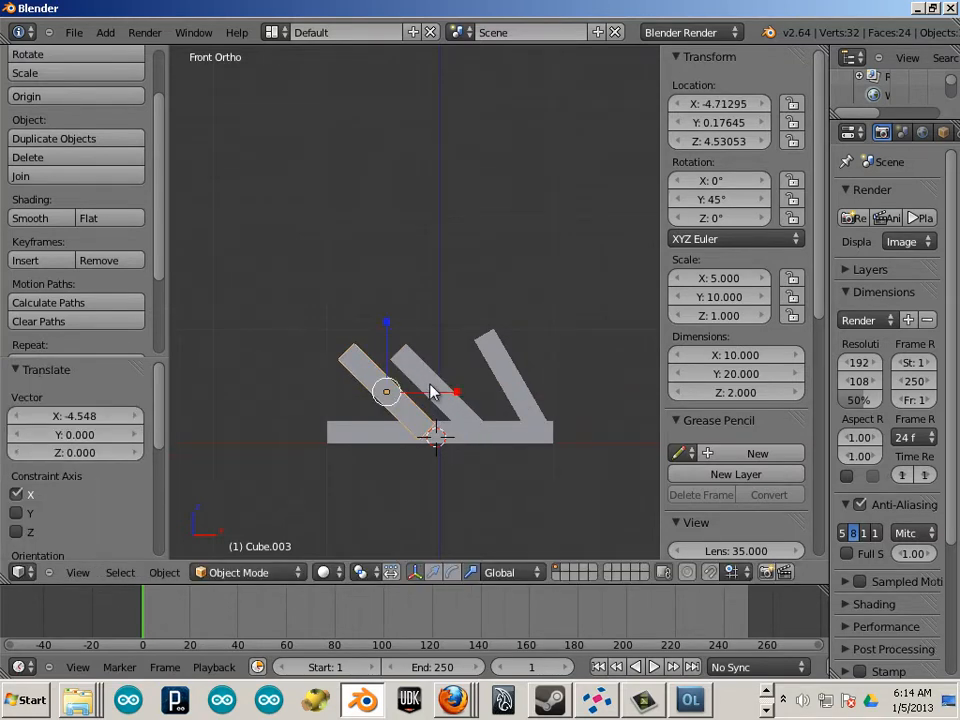
Rotate the newest slab about Y to about 33.5° and lower it into the base at about X -5.4, Z 3.7
key(ctrl+alt+r)
drag(465, 387, 465, 392)
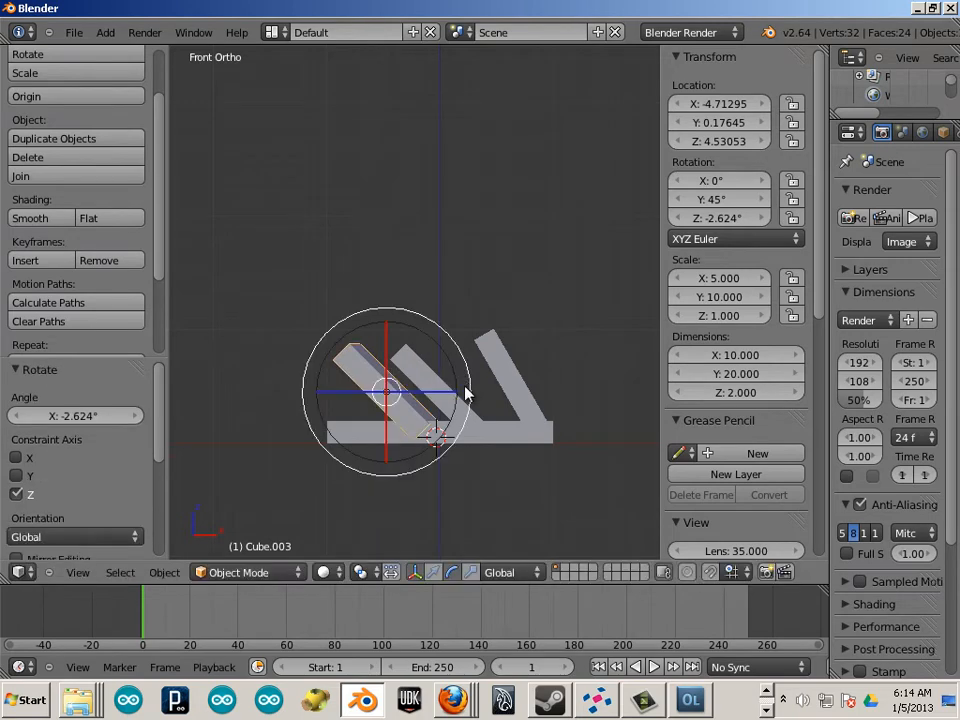
key(ctrl+z)
key(r)
click(469, 374)
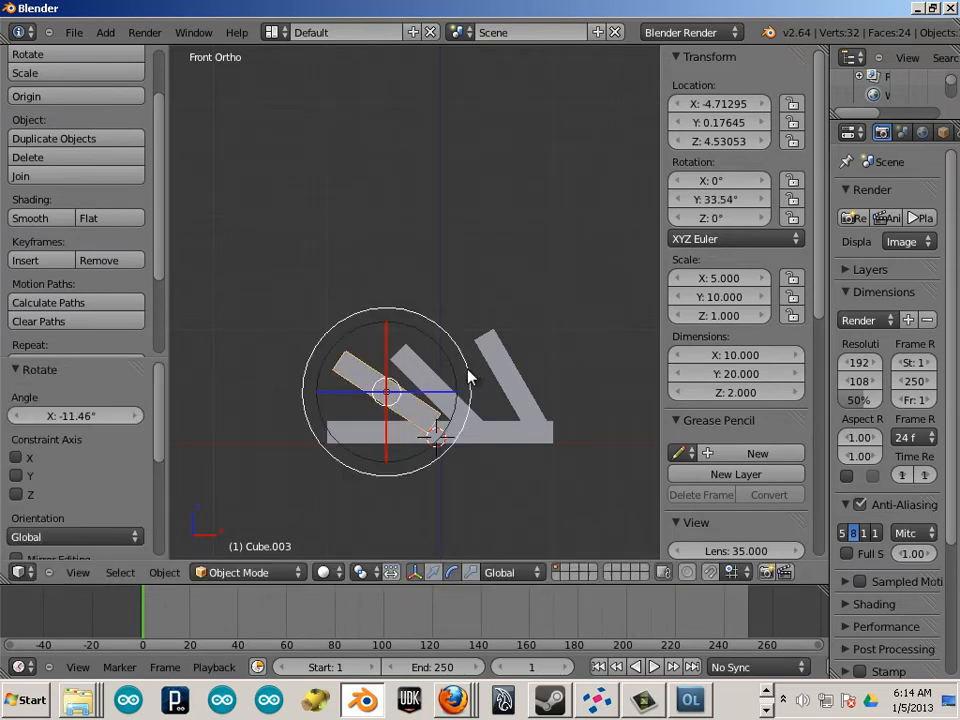
key(ctrl+alt+g)
mouse_move(394, 393)
mouse_down()
mouse_move(388, 409)
mouse_move(385, 400)
mouse_up()
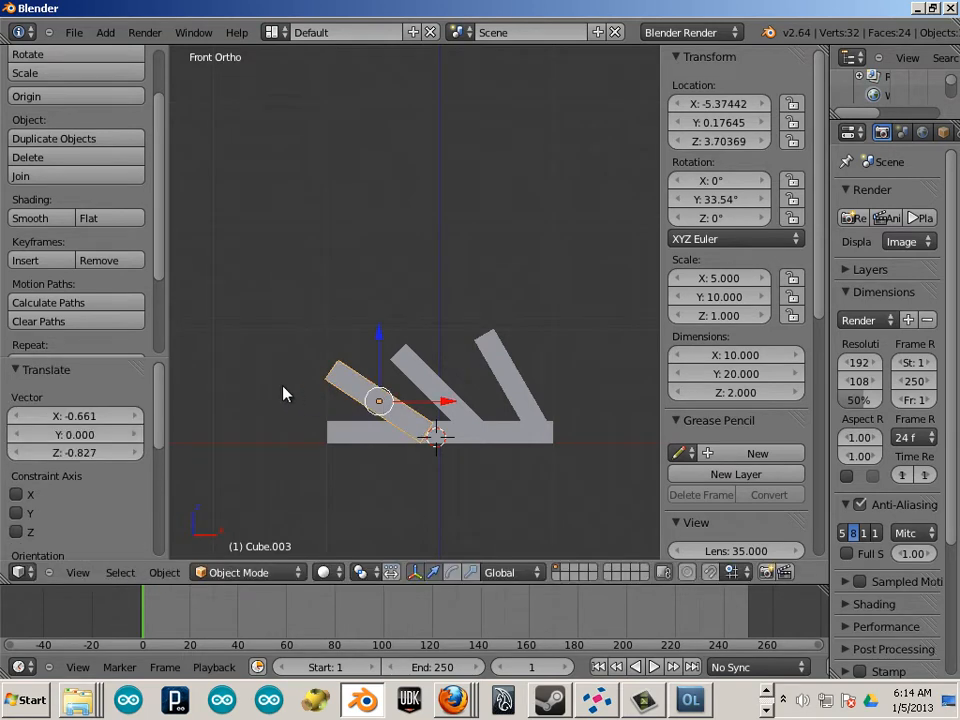
Even out the spacing by moving the 45° slab about 1.3 units and the shallowest slab about 0.4 units in positive X
key(a)
right_click(513, 404)
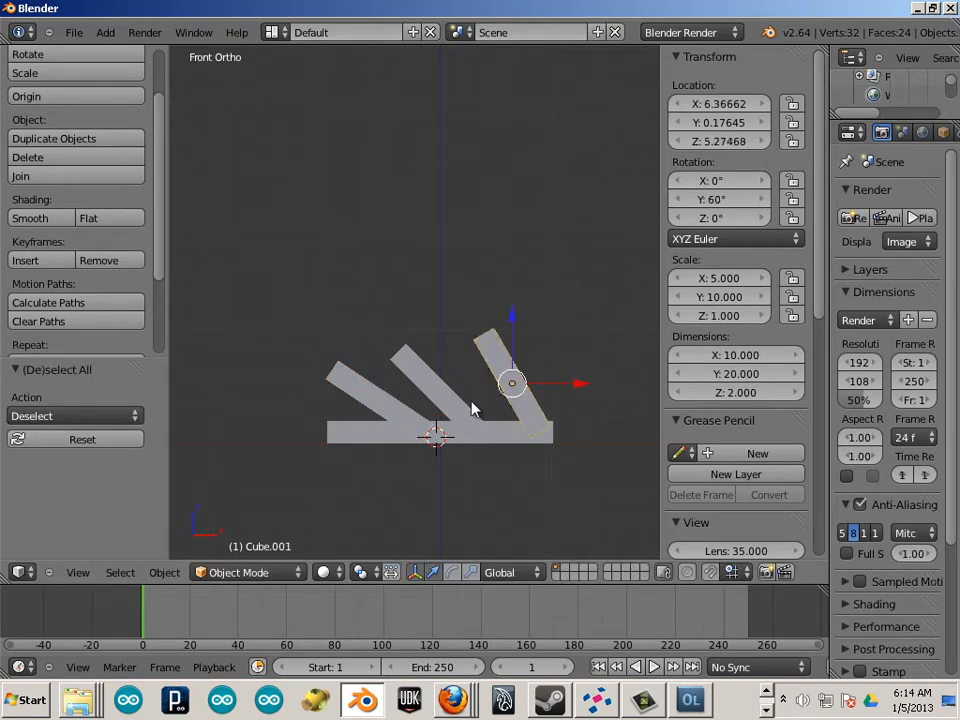
right_click(456, 409)
drag(503, 395, 518, 395)
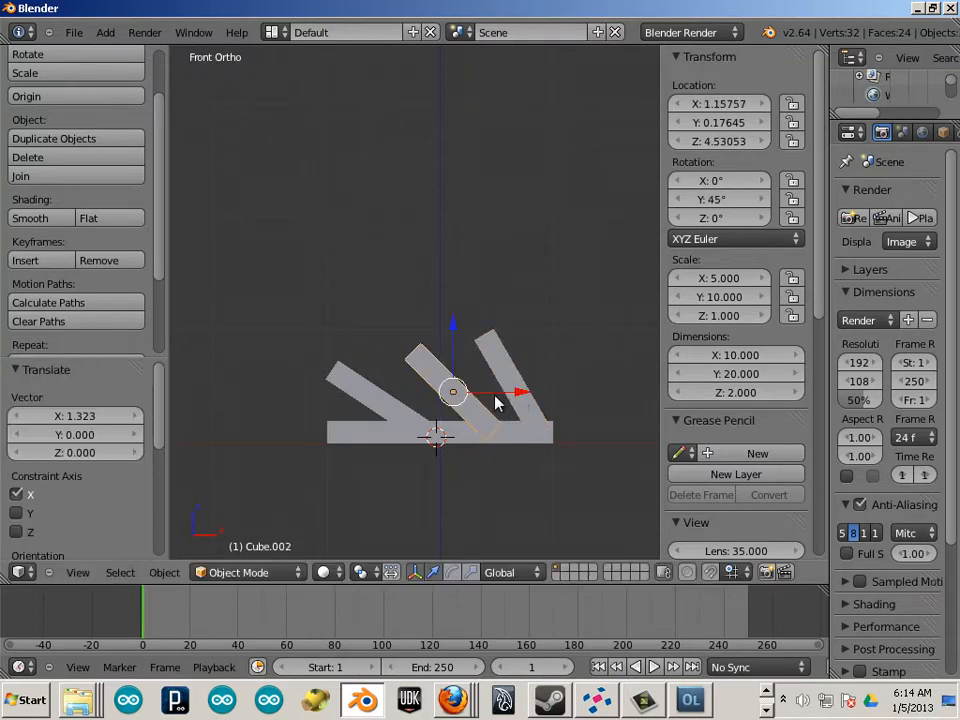
right_click(396, 401)
drag(446, 401, 450, 400)
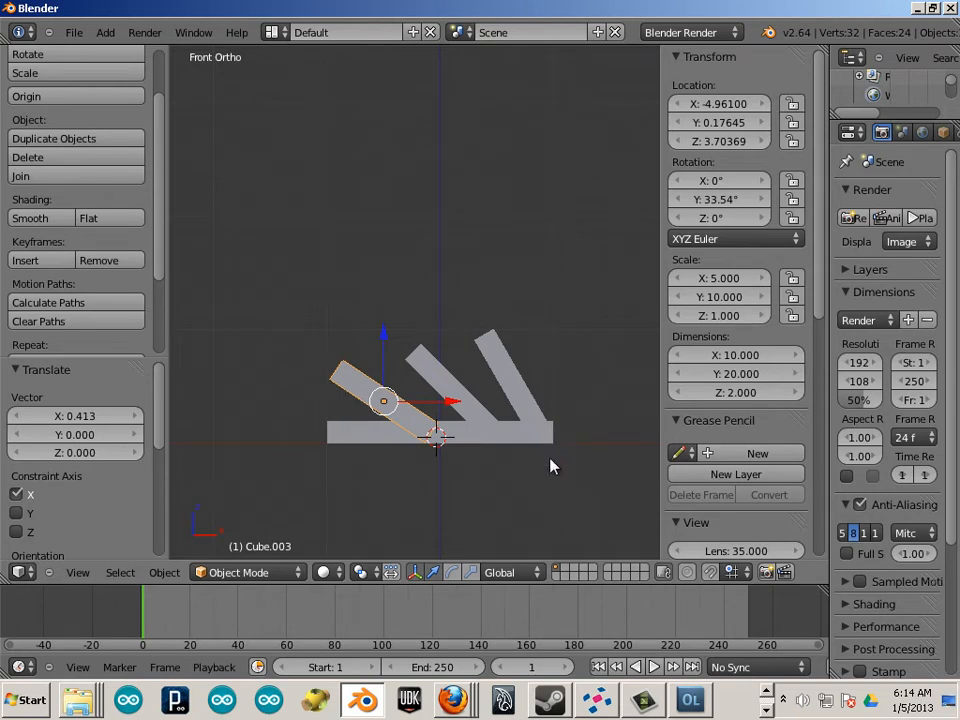
Select the base plate and all three tilted slabs and join them into a single object
key(a)
right_click(398, 403)
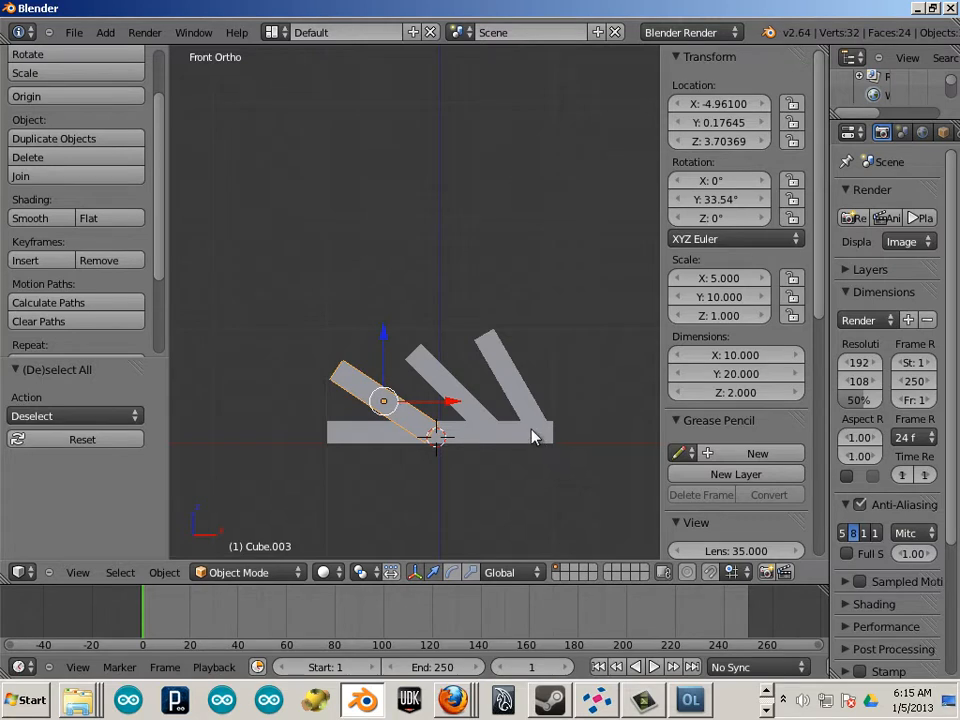
shift+right_click(515, 413)
shift+right_click(514, 429)
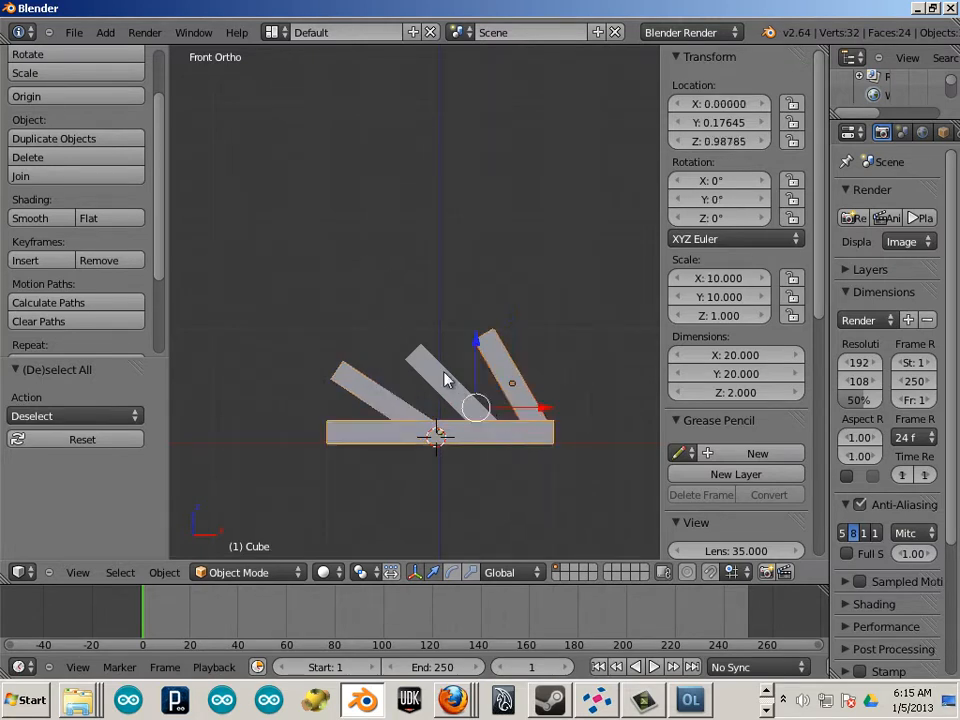
shift+right_click(405, 370)
shift+right_click(382, 400)
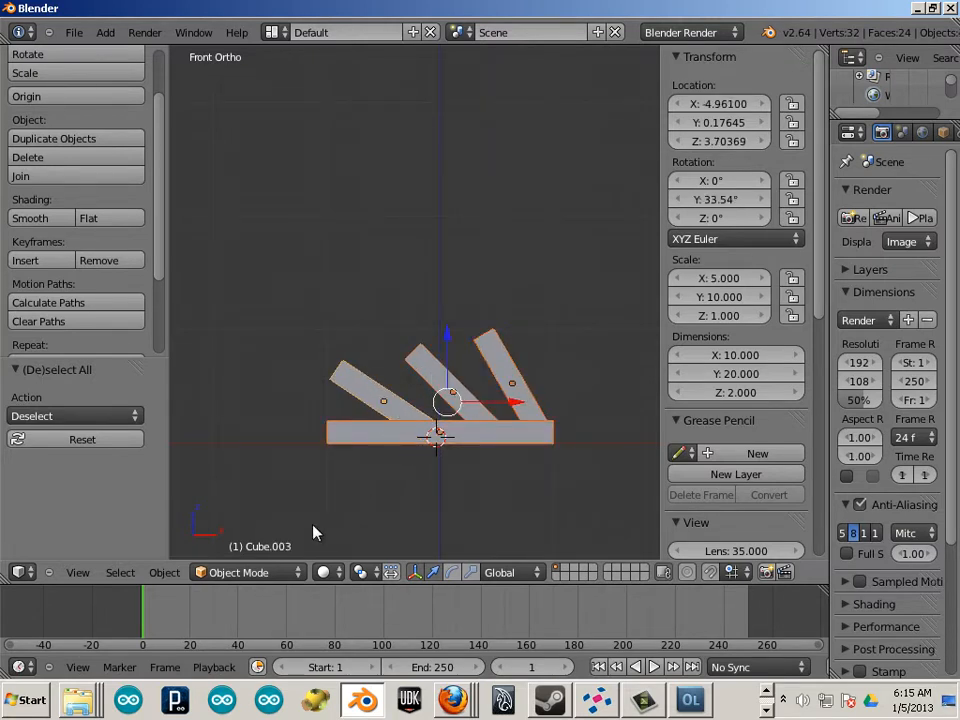
click(163, 573)
click(164, 572)
click(220, 86)
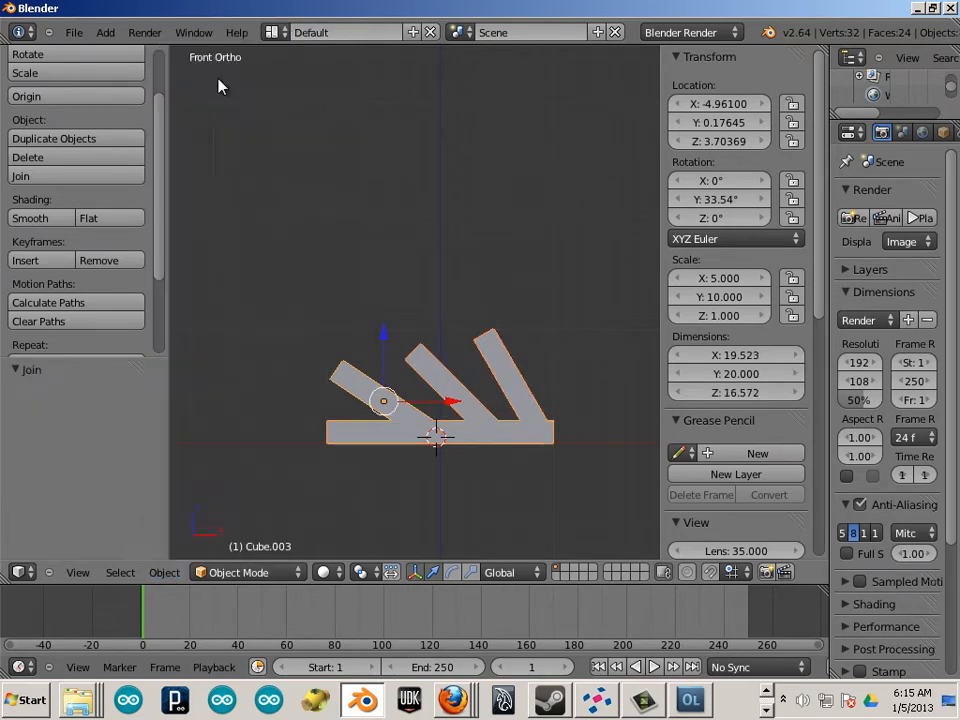
Start an STL export of the joined part and browse to the folder Z:\_STLS\_blender Series for print\uNIT 2
middle_drag(333, 231, 412, 256)
click(74, 32)
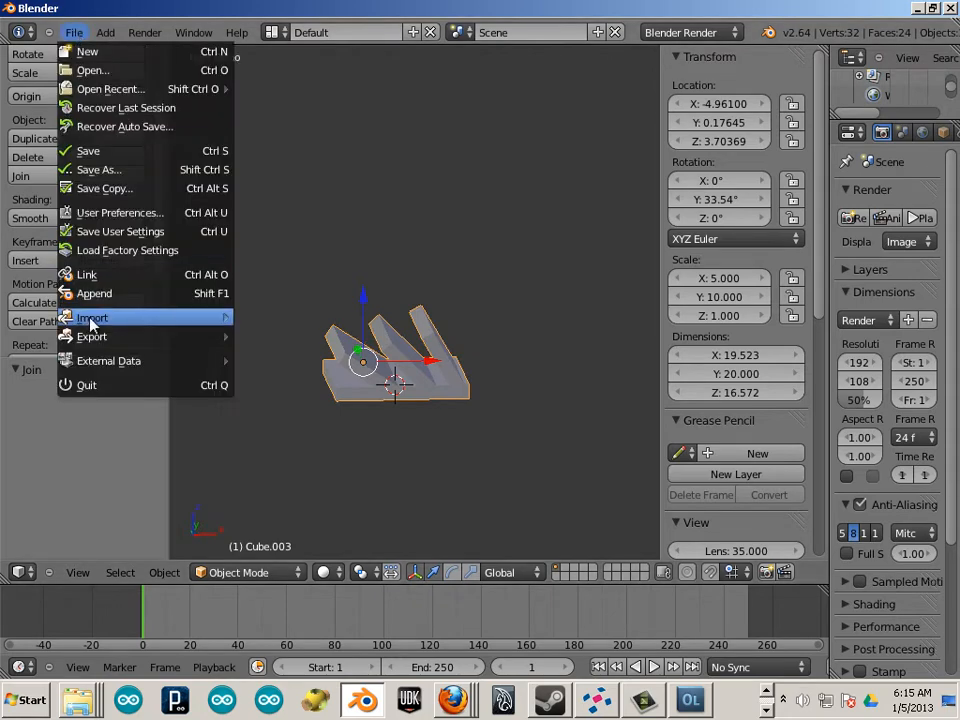
mouse_move(95, 338)
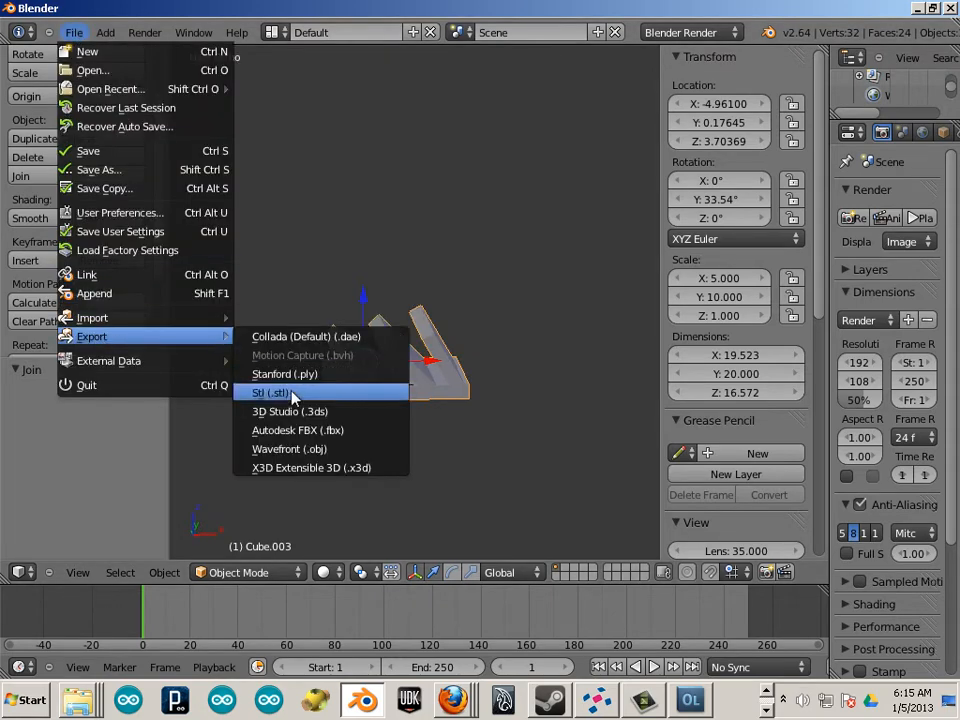
click(266, 392)
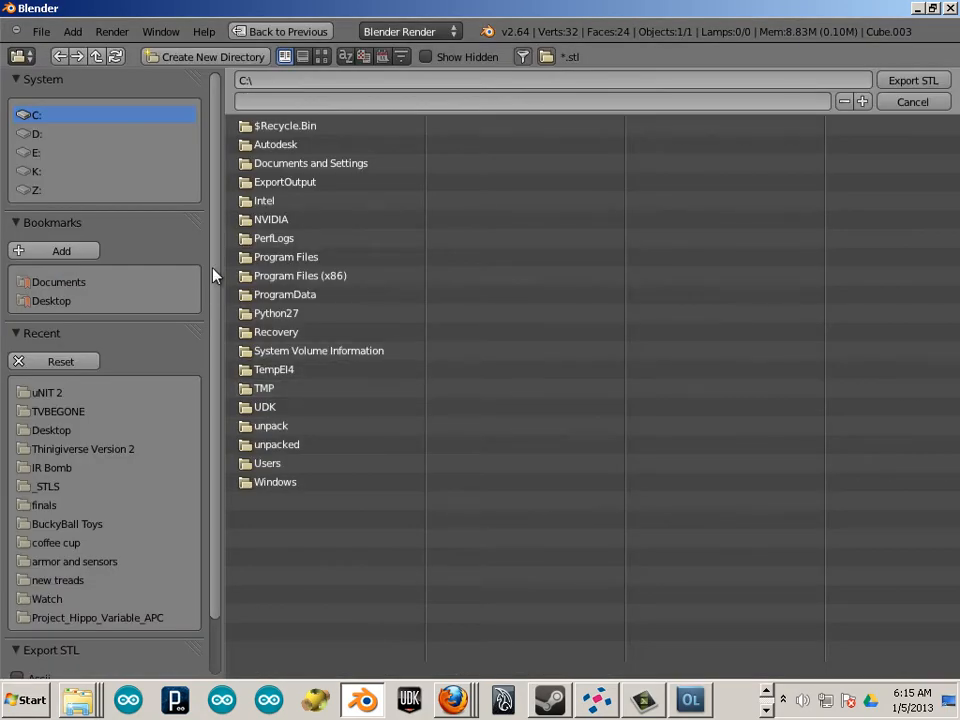
click(40, 191)
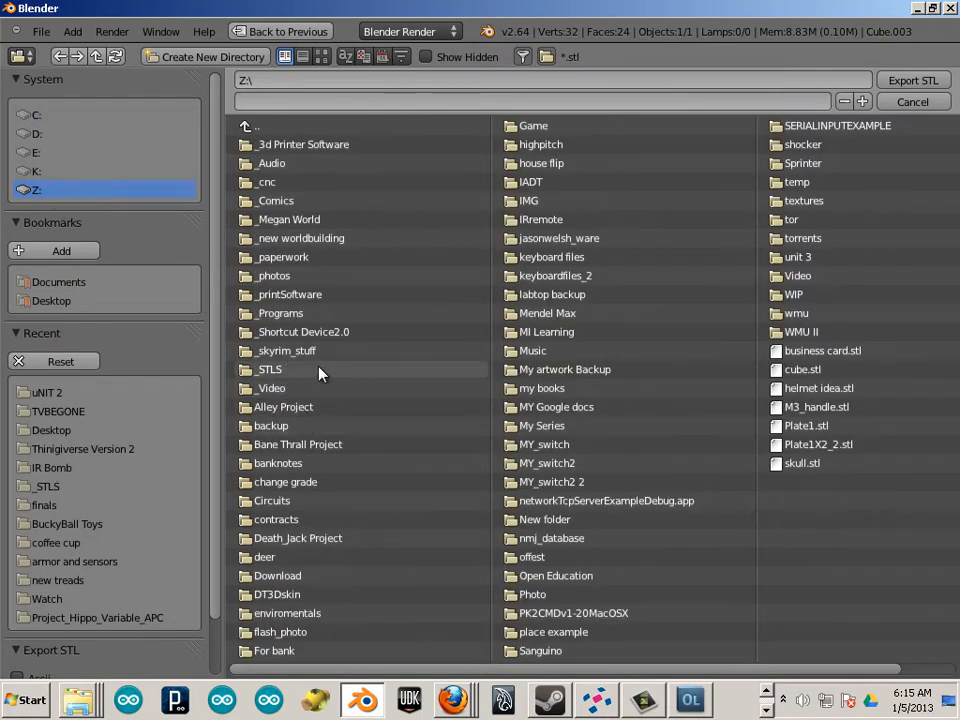
click(265, 369)
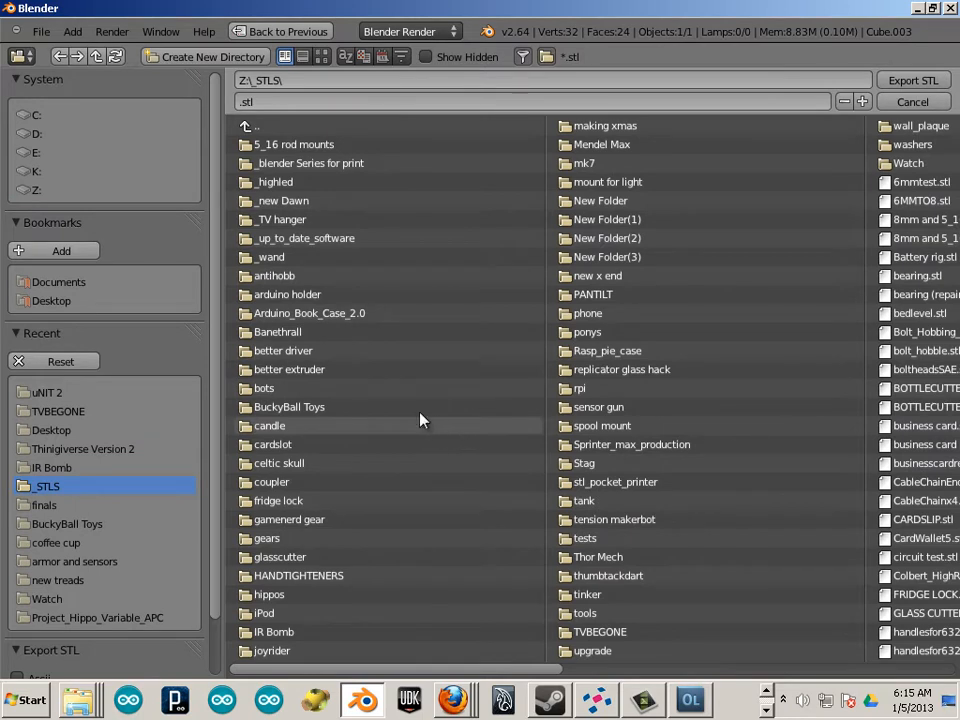
click(300, 164)
click(274, 163)
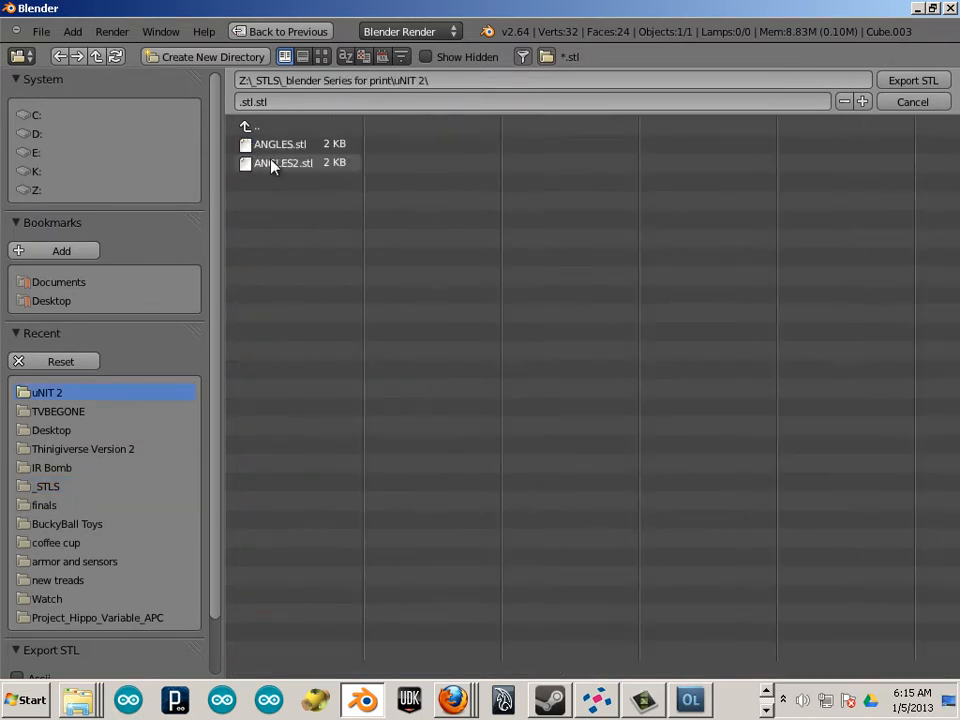
Name the STL file HorZ and export it
click(340, 103)
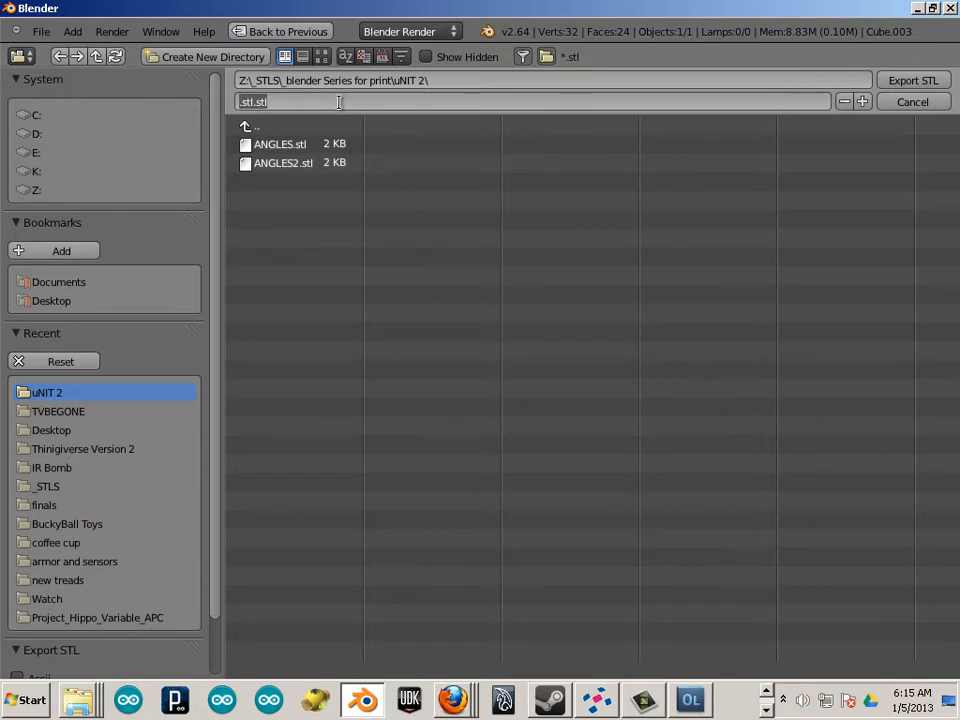
text(HorZ)
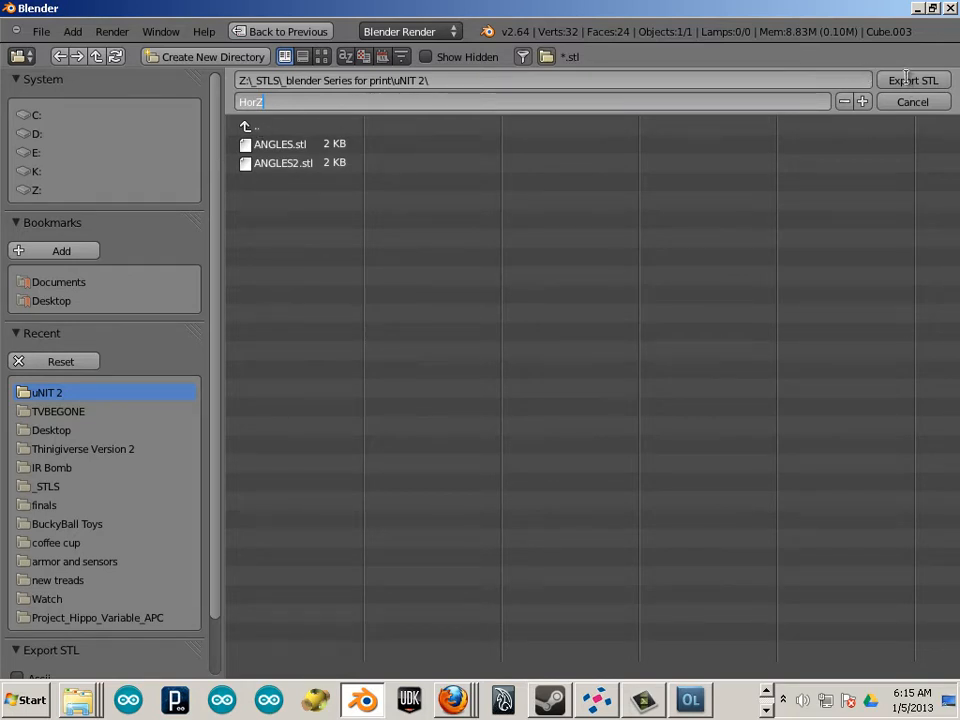
drag(374, 104, 255, 101)
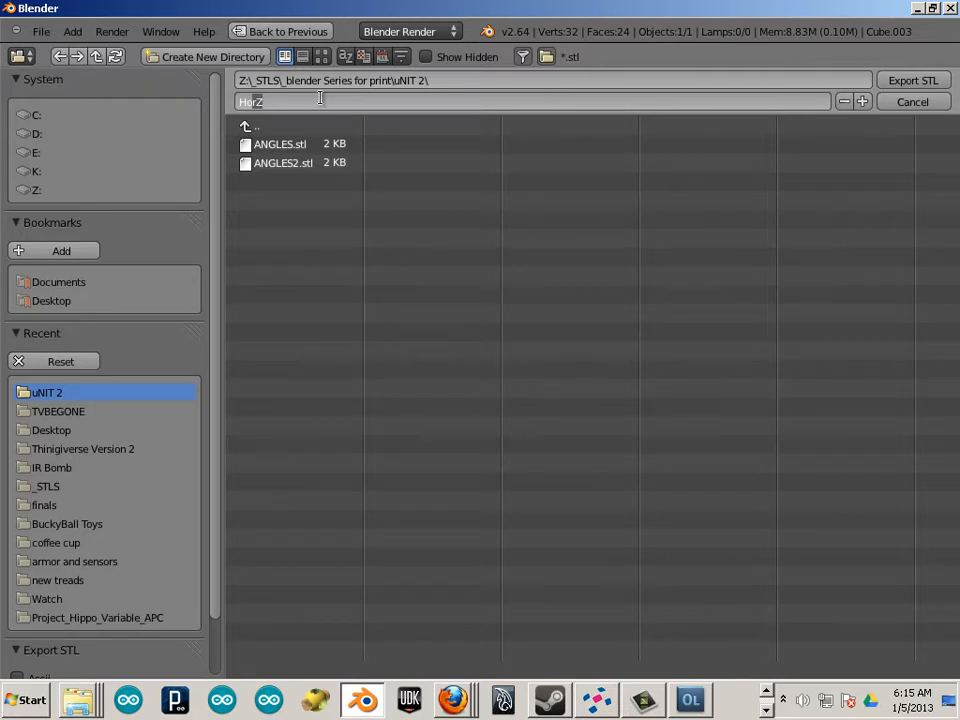
click(911, 79)
click(915, 80)
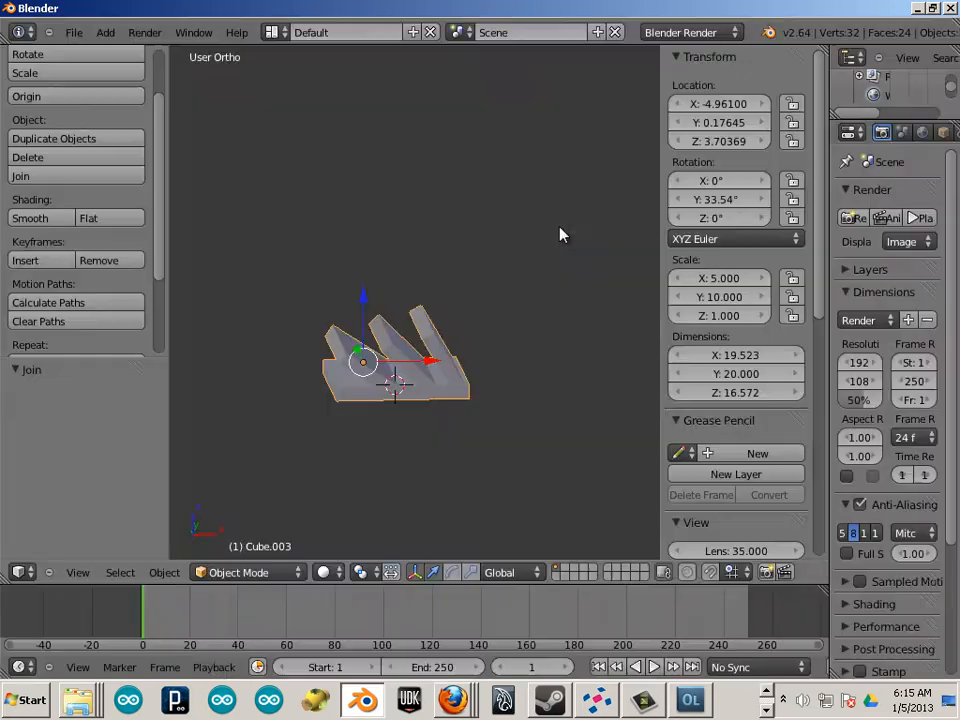
Duplicate the joined part and move the copy about 29.4 units in positive X
key(shift+d)
click(432, 368)
drag(432, 368, 655, 375)
shift+middle_drag(562, 366, 474, 360)
Stand the copy upright by setting its rotation to X 90°, Y 0° and Z 0°
key(ctrl+alt+r)
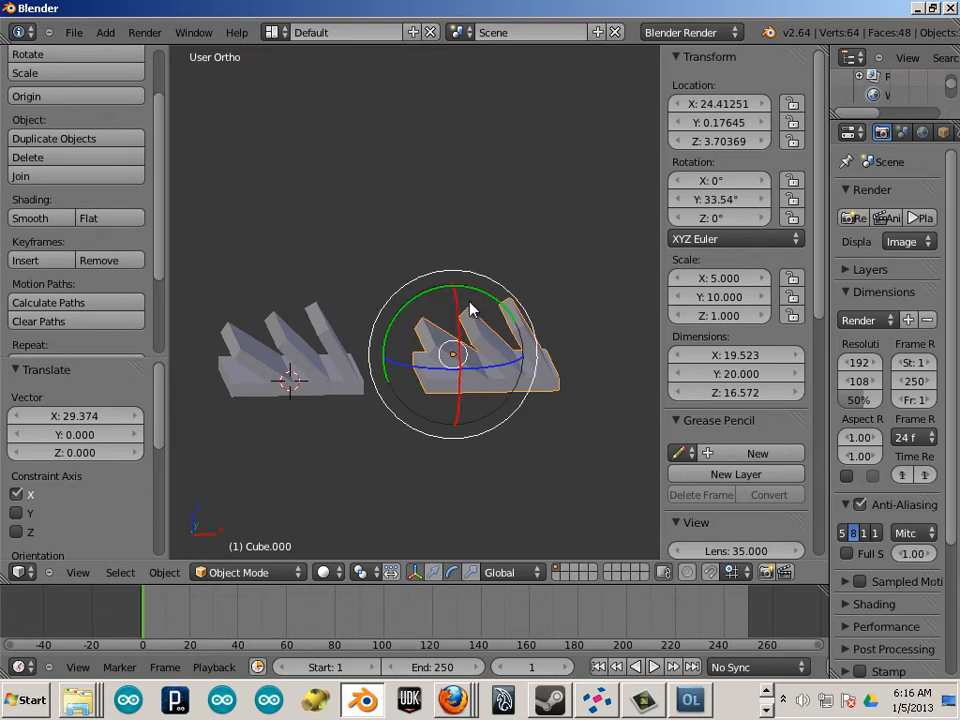
drag(459, 304, 501, 343)
click(720, 181)
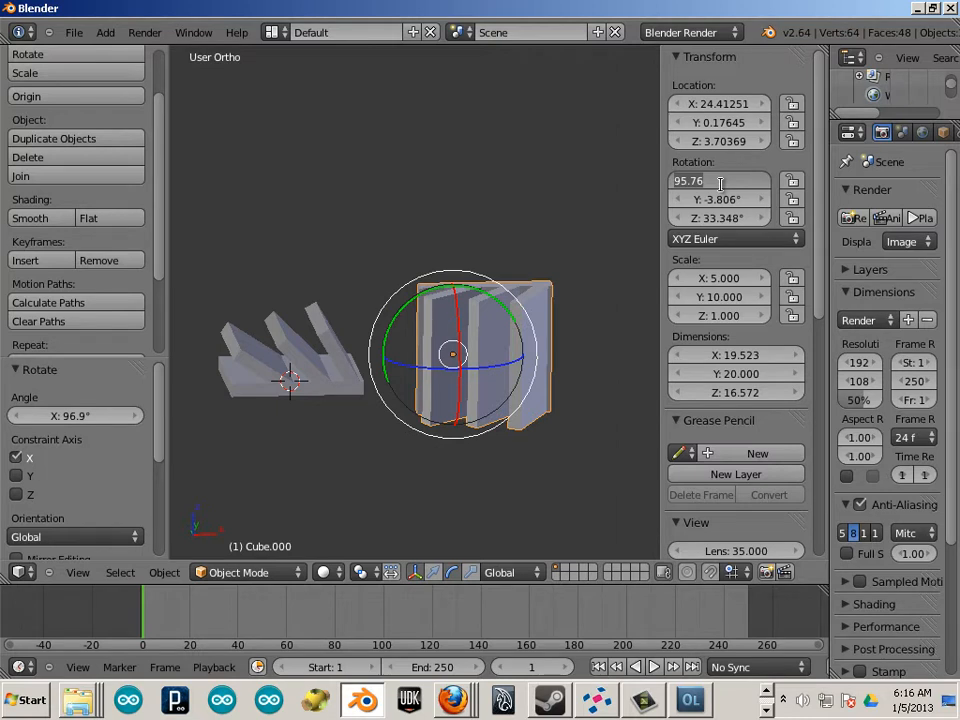
text(90)
key(Return)
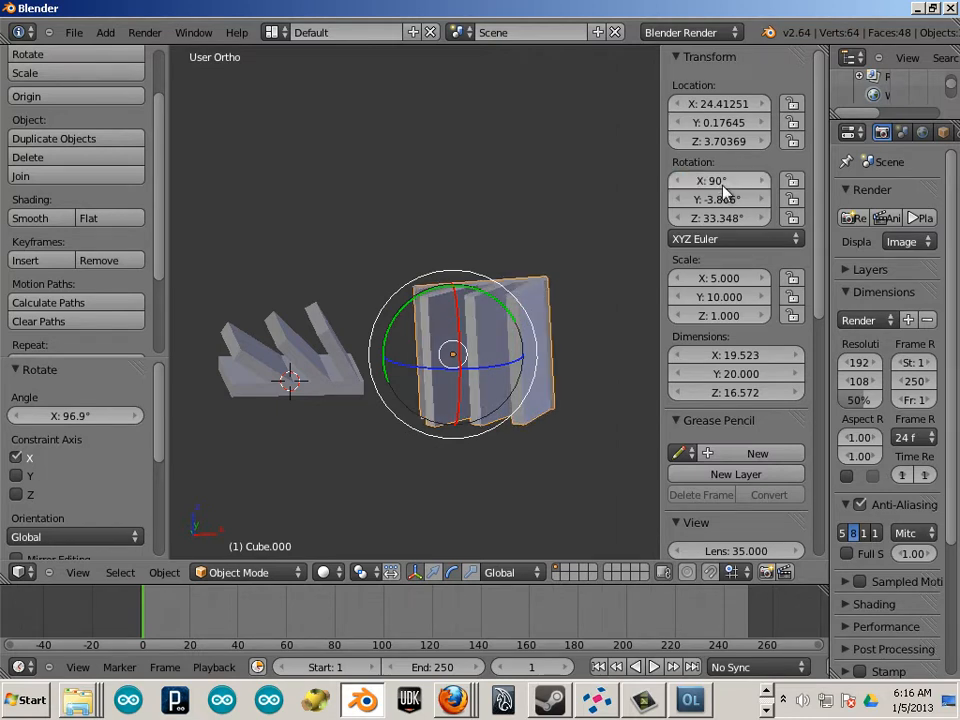
click(737, 198)
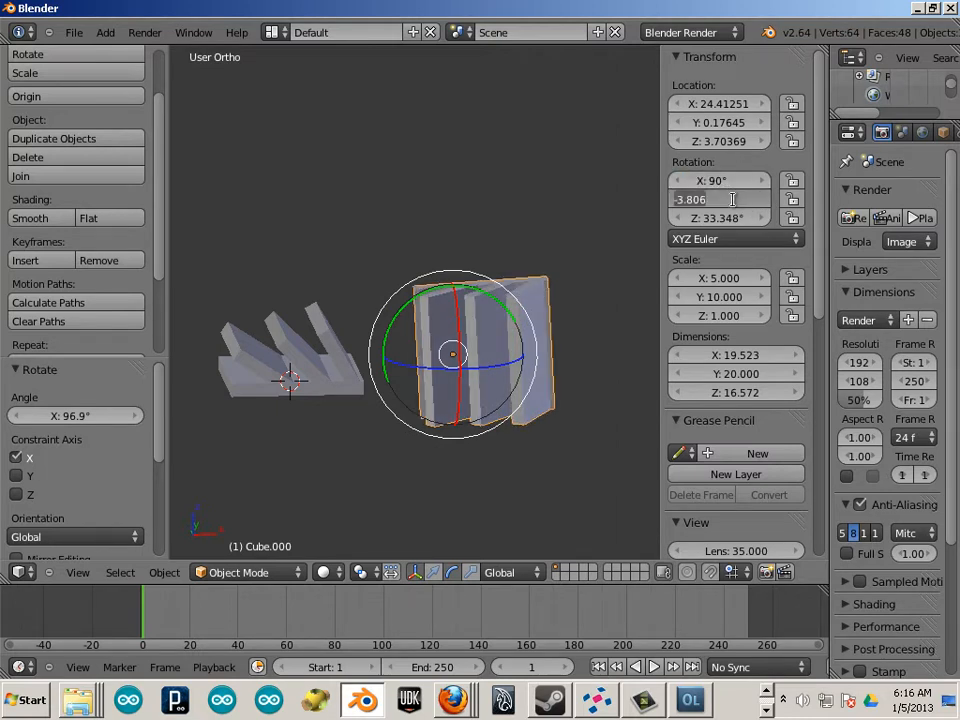
text(0)
key(Tab)
text(0)
key(Return)
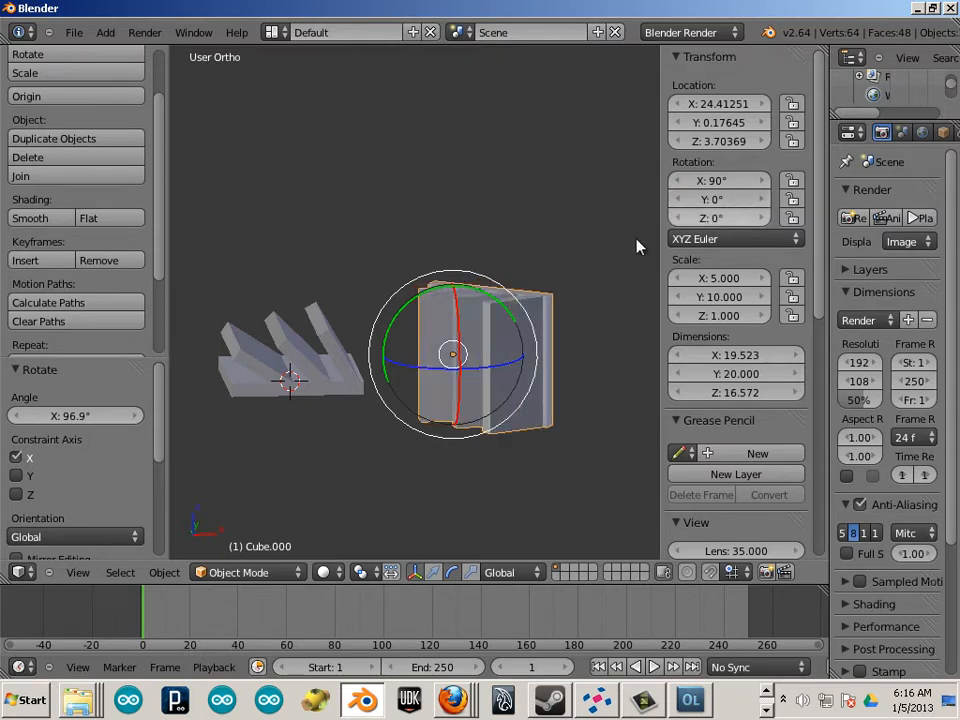
Raise the upright copy about 5.7 units along Z
key(a)
middle_drag(546, 244, 510, 304)
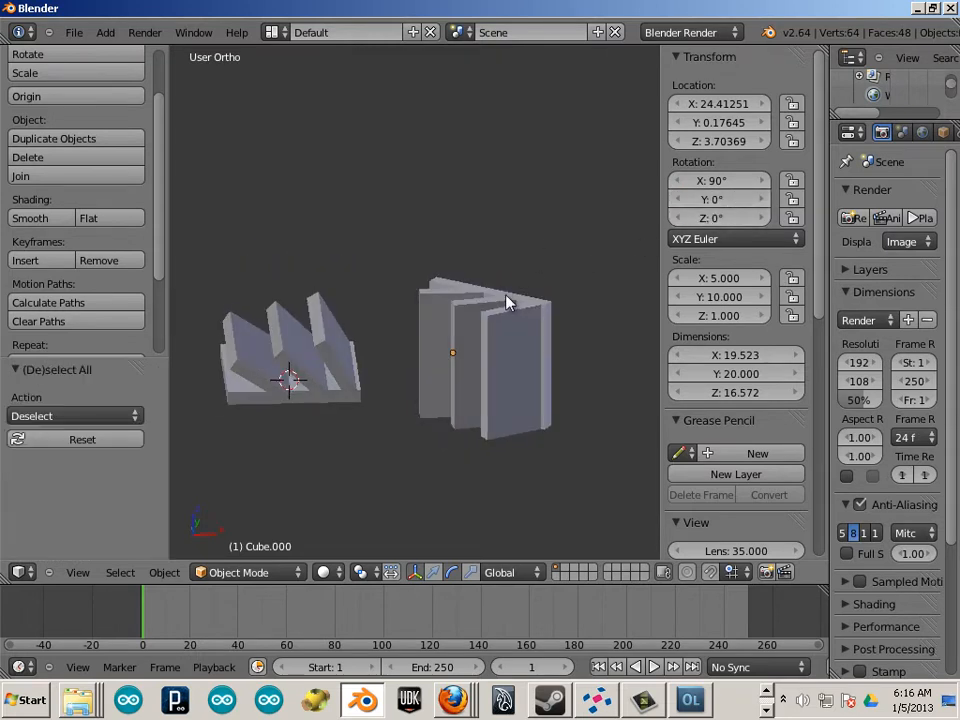
right_click(510, 312)
key(g)
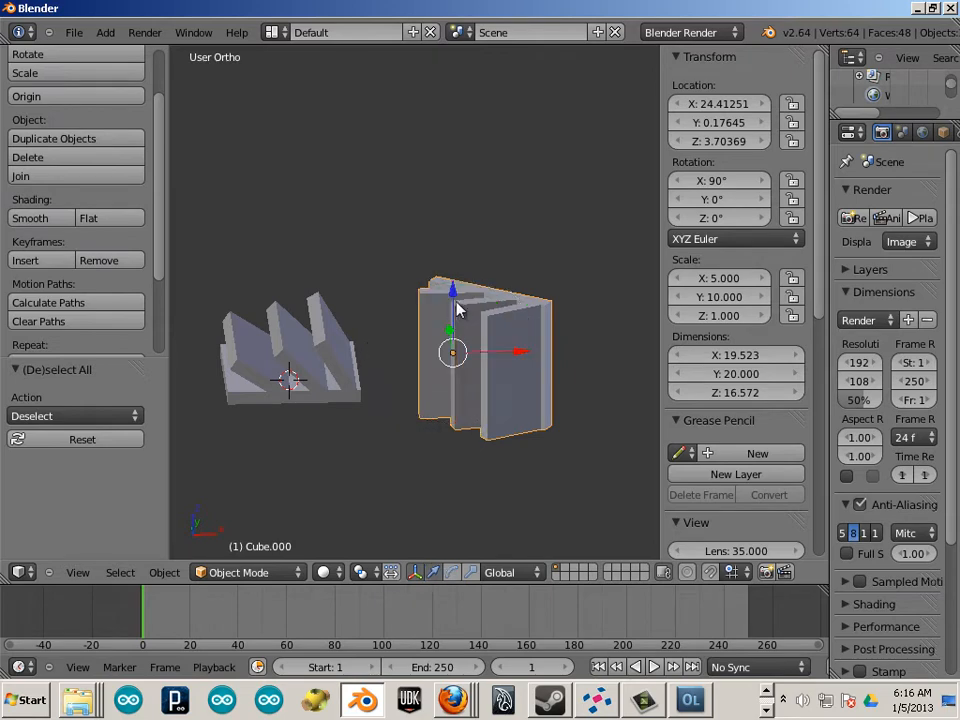
key(z)
click(456, 265)
middle_drag(302, 308, 381, 403)
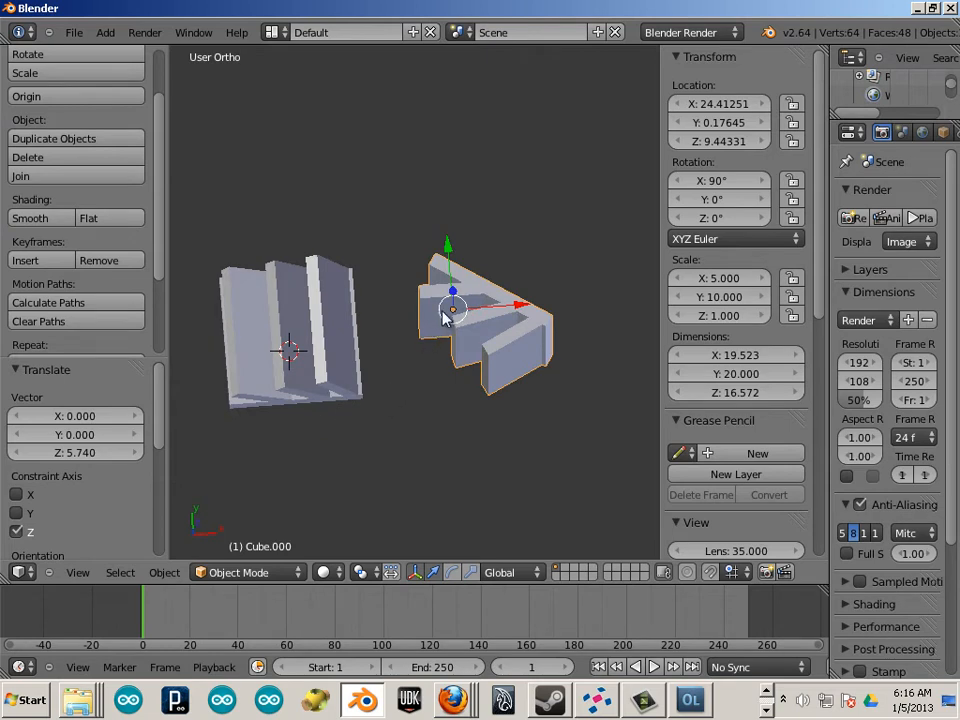
In the top view, rotate the copy about Z to about 33.6° so its base plate runs parallel to the X axis
key(KP_7)
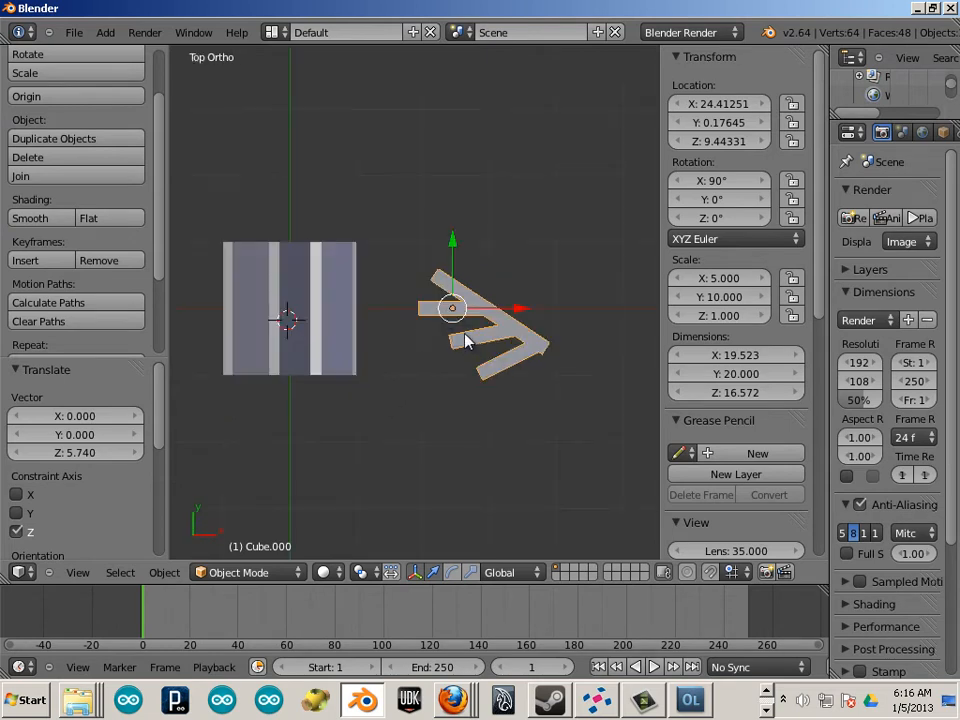
key(ctrl+alt+r)
key(ctrl+alt+s)
key(ctrl+alt+r)
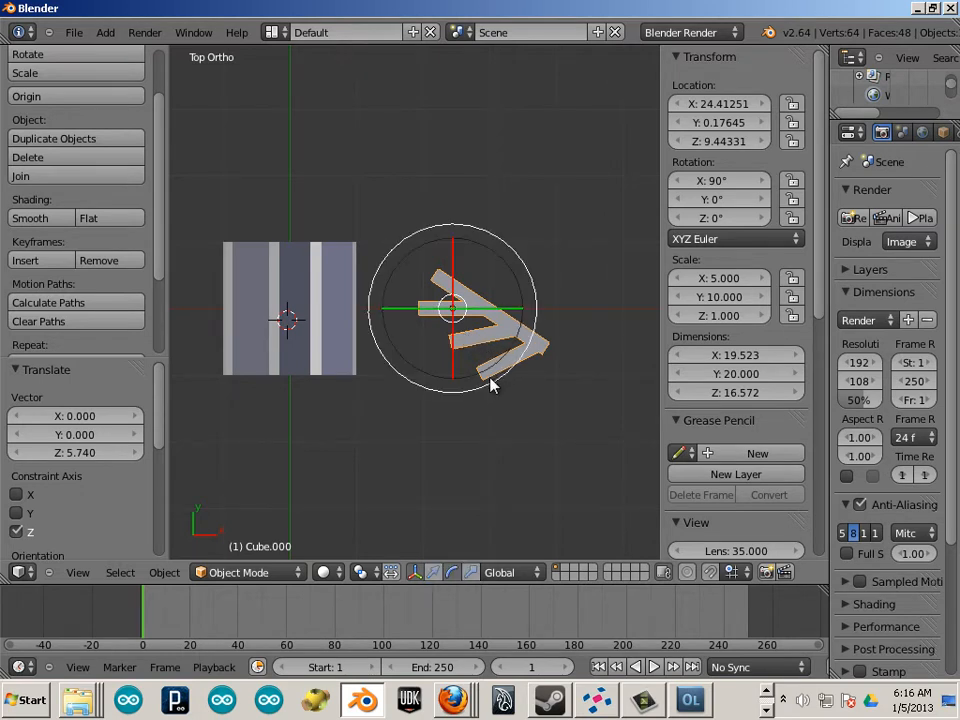
drag(493, 386, 527, 353)
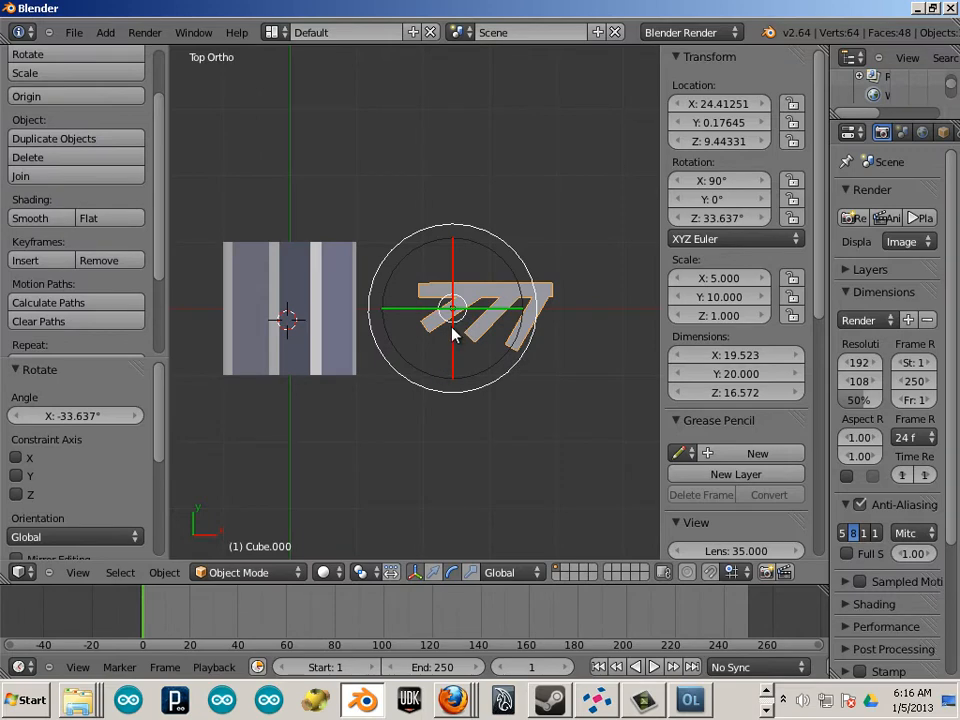
click(433, 573)
Check the upright copy from several sides and apply its rotation and scale
middle_drag(491, 381, 557, 323)
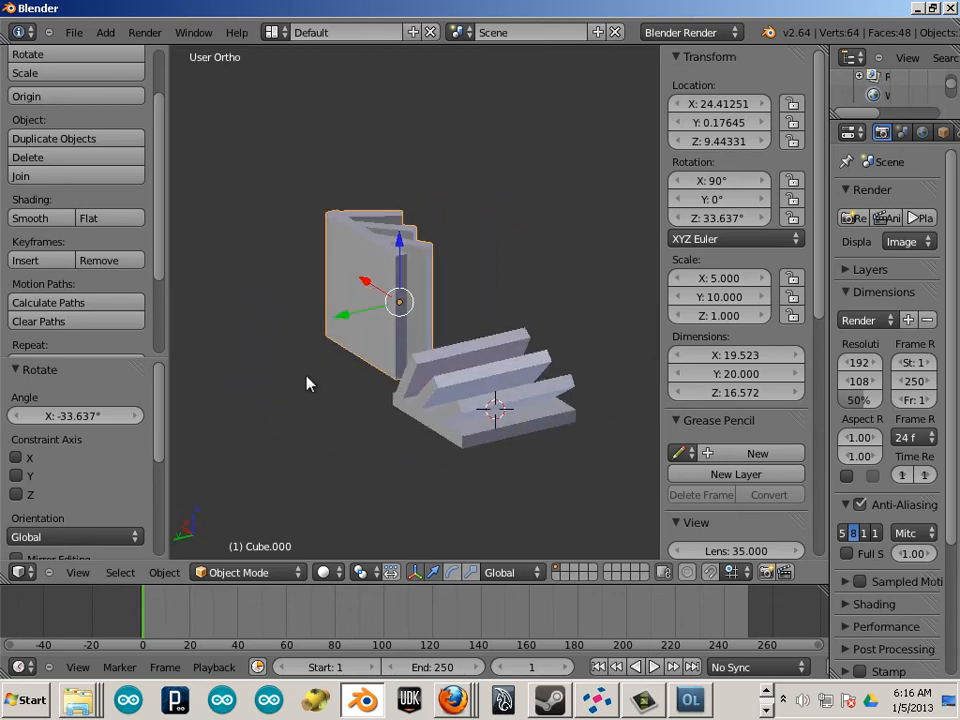
middle_drag(307, 383, 325, 449)
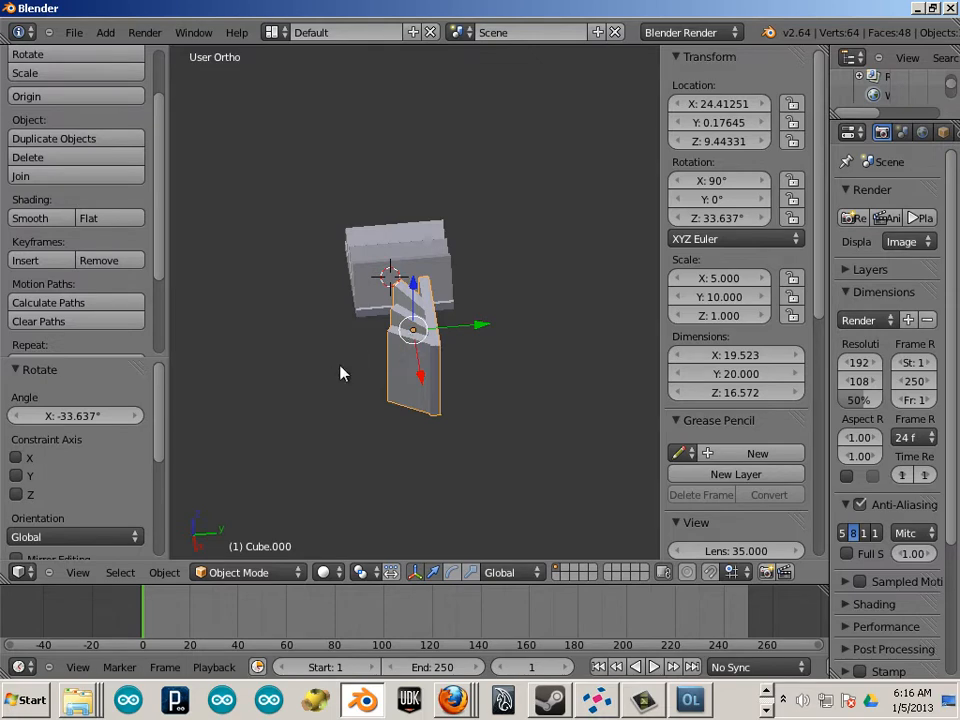
middle_drag(341, 373, 431, 418)
key(a)
key(ctrl+z)
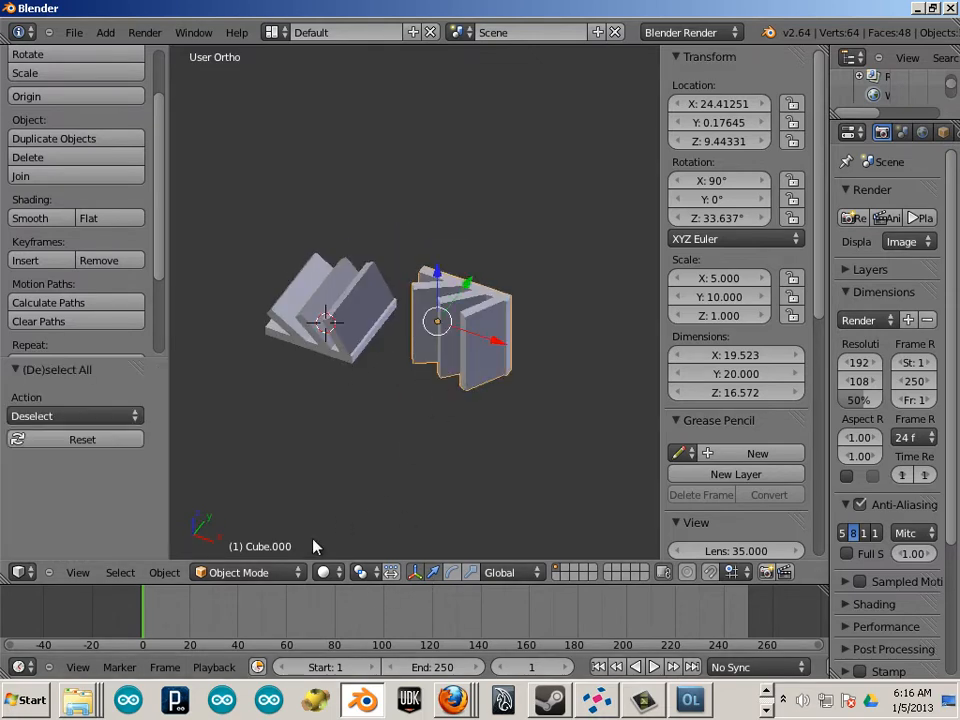
click(165, 572)
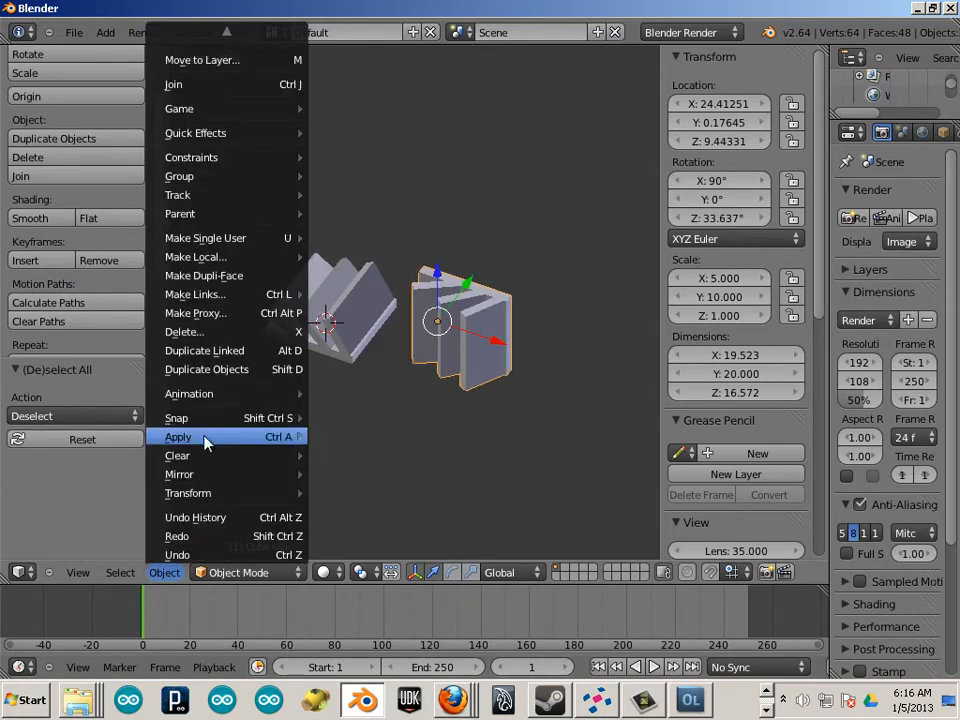
mouse_move(210, 440)
click(372, 493)
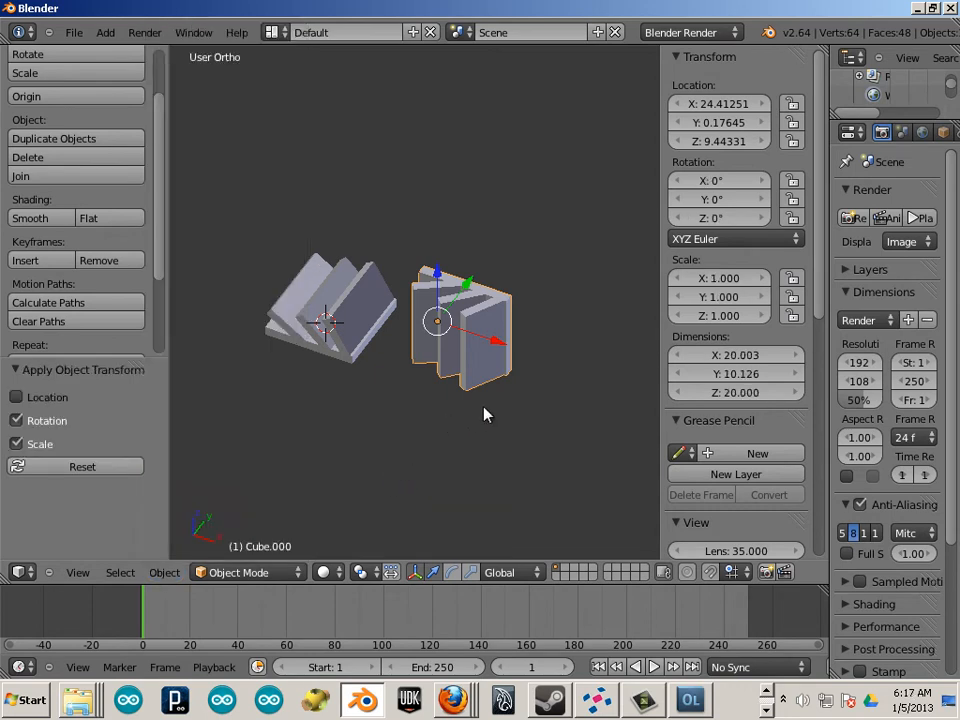
In the top view, turn the copy about 180° about Z and move it about 12.3 units in X and 1.9 in Y
middle_drag(484, 414, 450, 444)
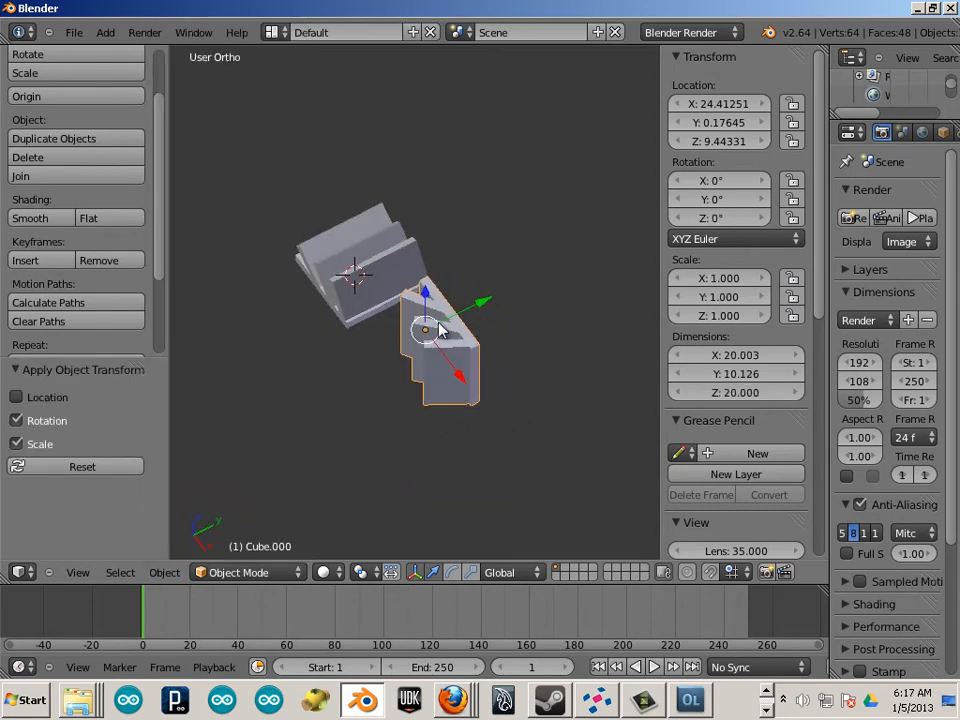
key(KP_7)
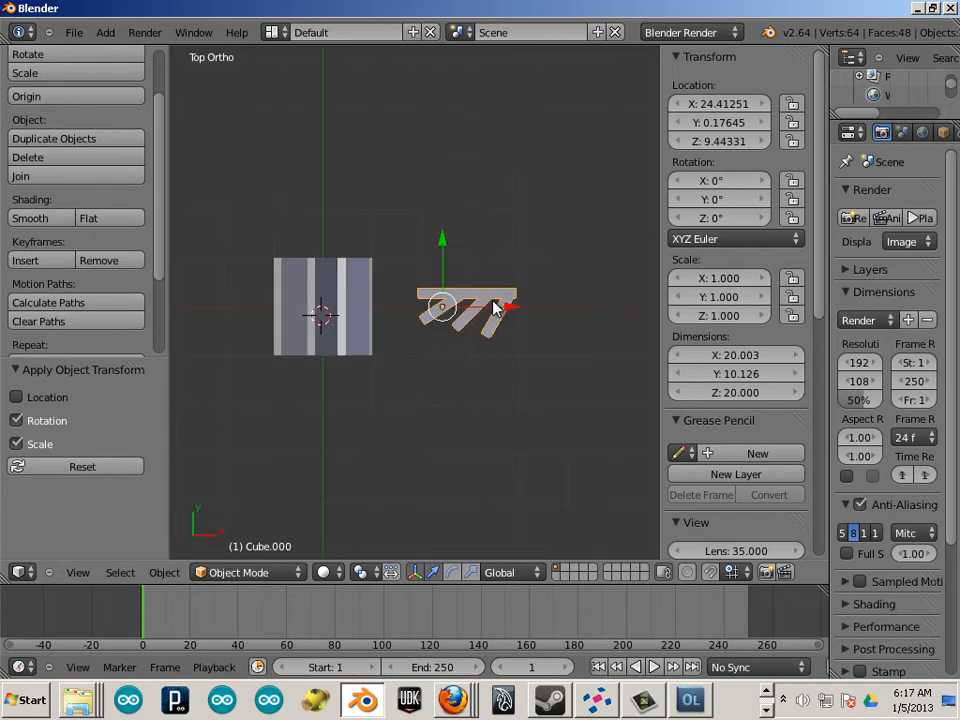
key(ctrl+alt+r)
drag(521, 290, 377, 331)
key(ctrl+alt+g)
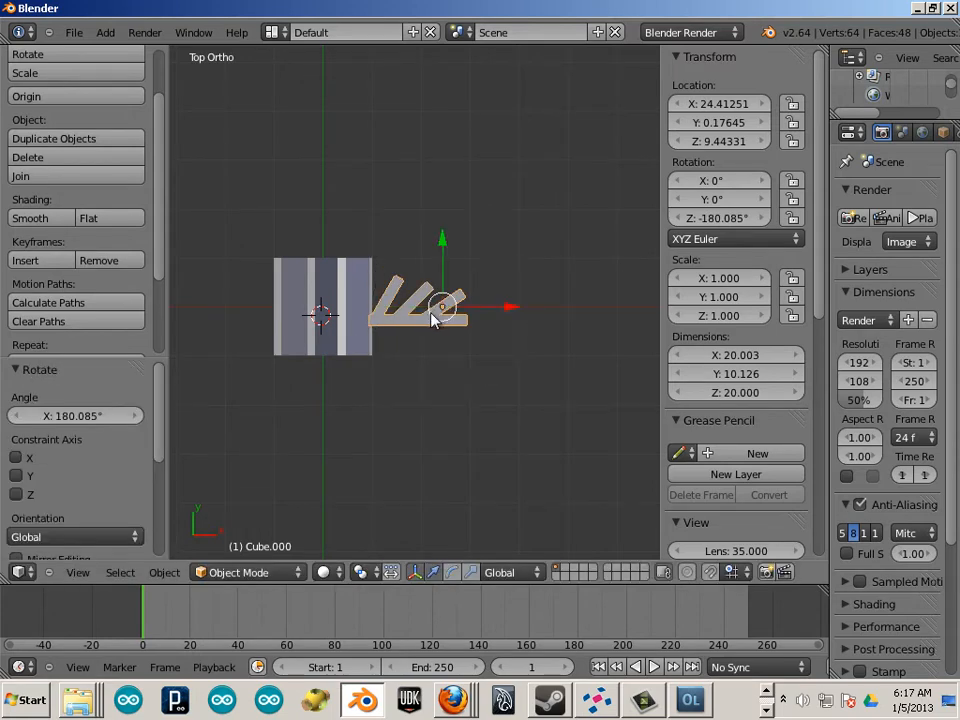
drag(431, 312, 486, 304)
Apply rotation and scale to the turned copy
click(172, 570)
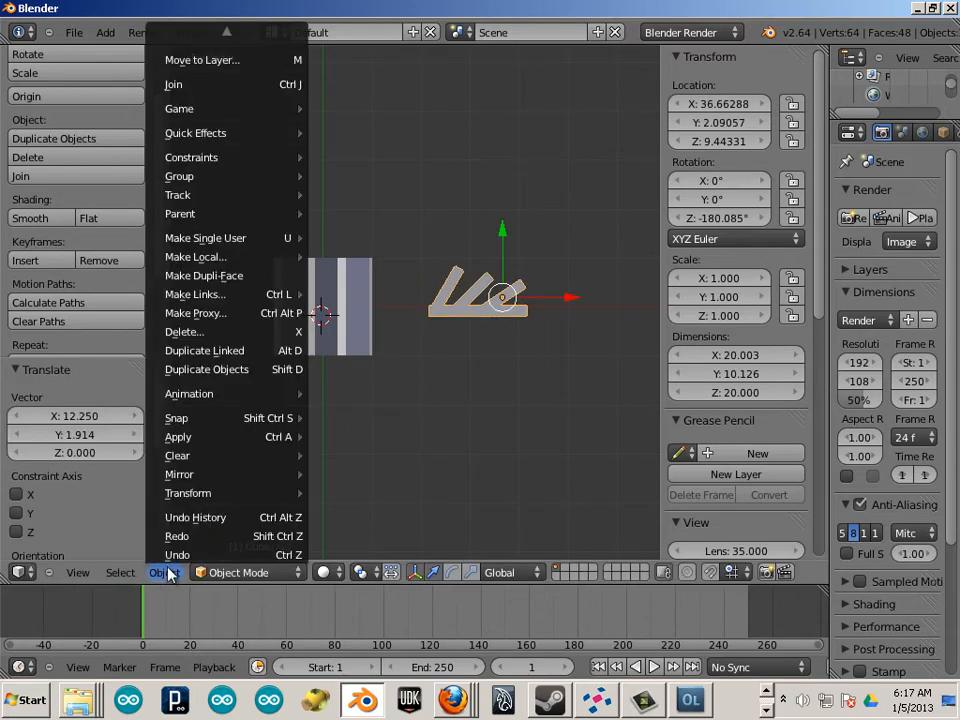
mouse_move(210, 441)
click(372, 491)
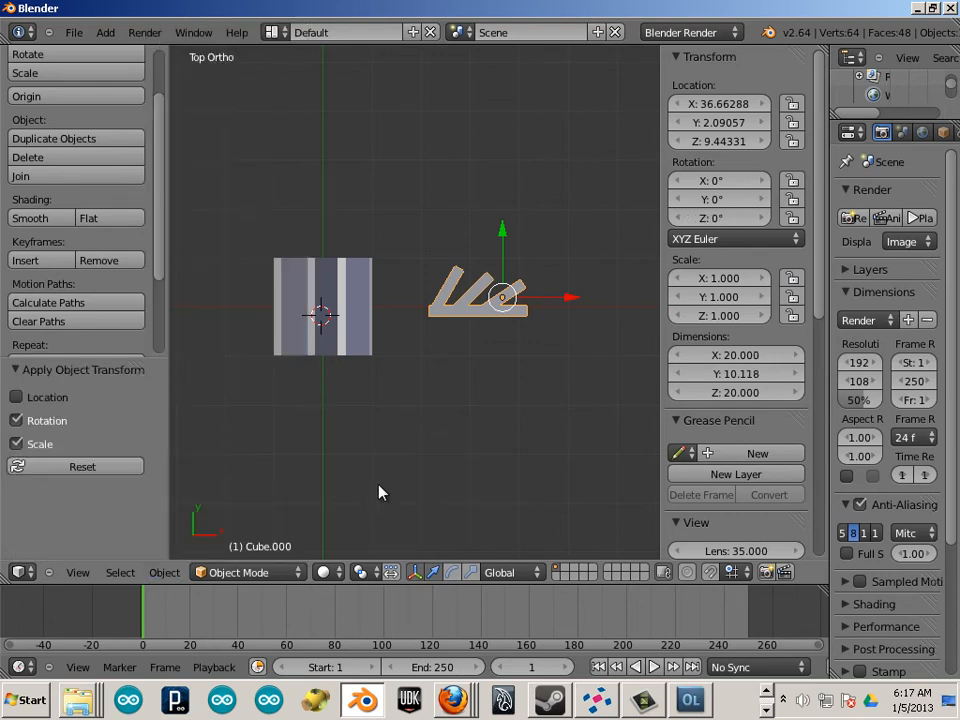
Export only the upright copy as an STL file named VERT.stl in the uNIT 2 folder
key(a)
middle_drag(429, 420, 364, 330)
right_click(343, 340)
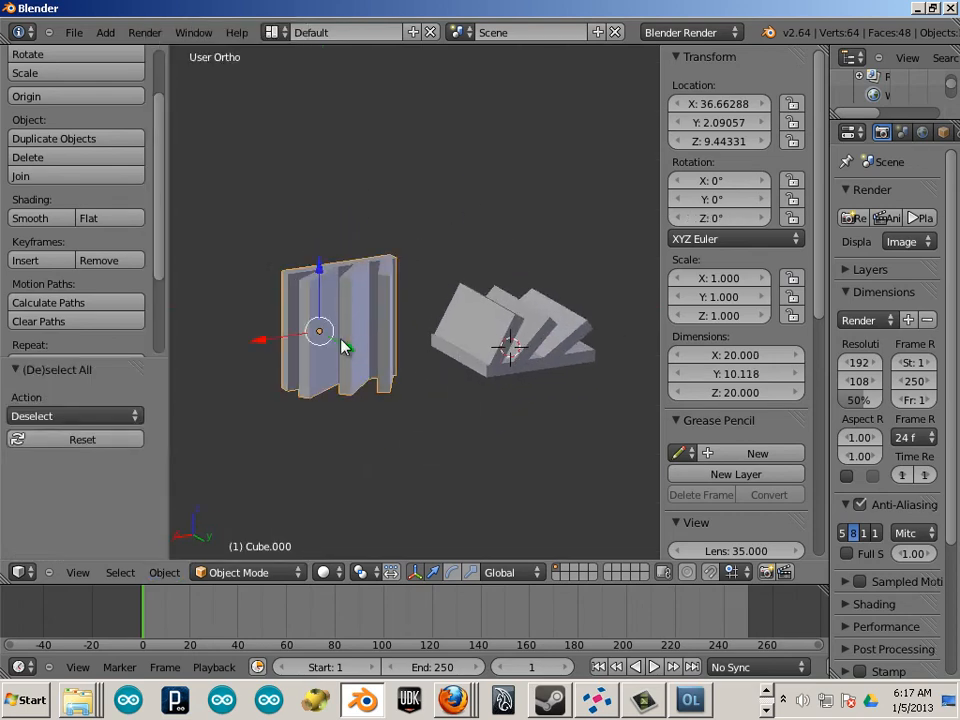
click(74, 32)
mouse_move(112, 344)
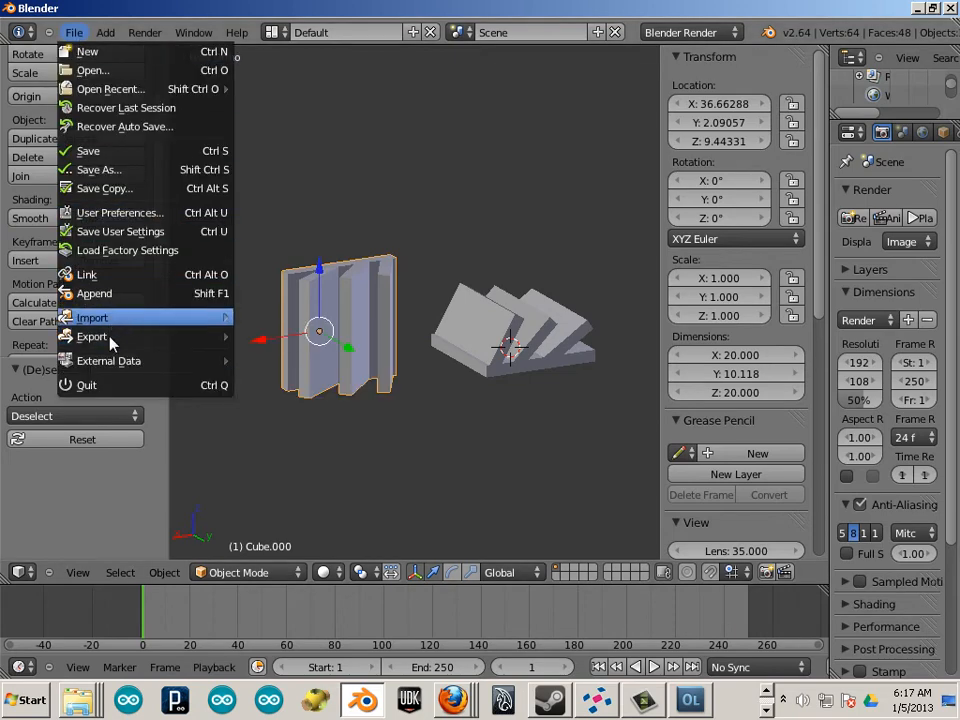
click(325, 393)
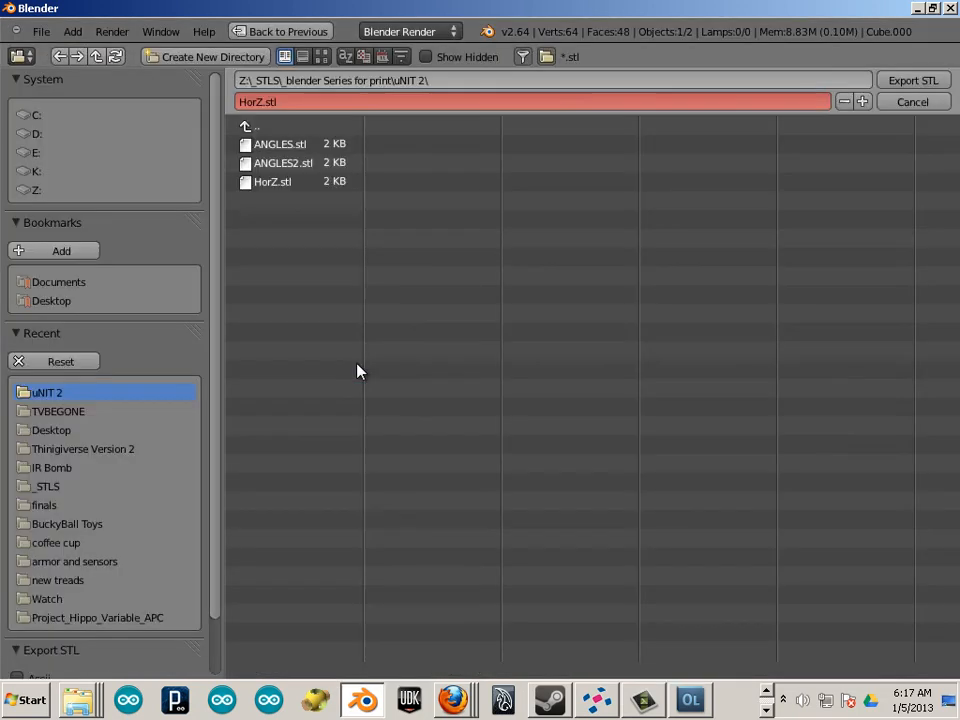
click(283, 183)
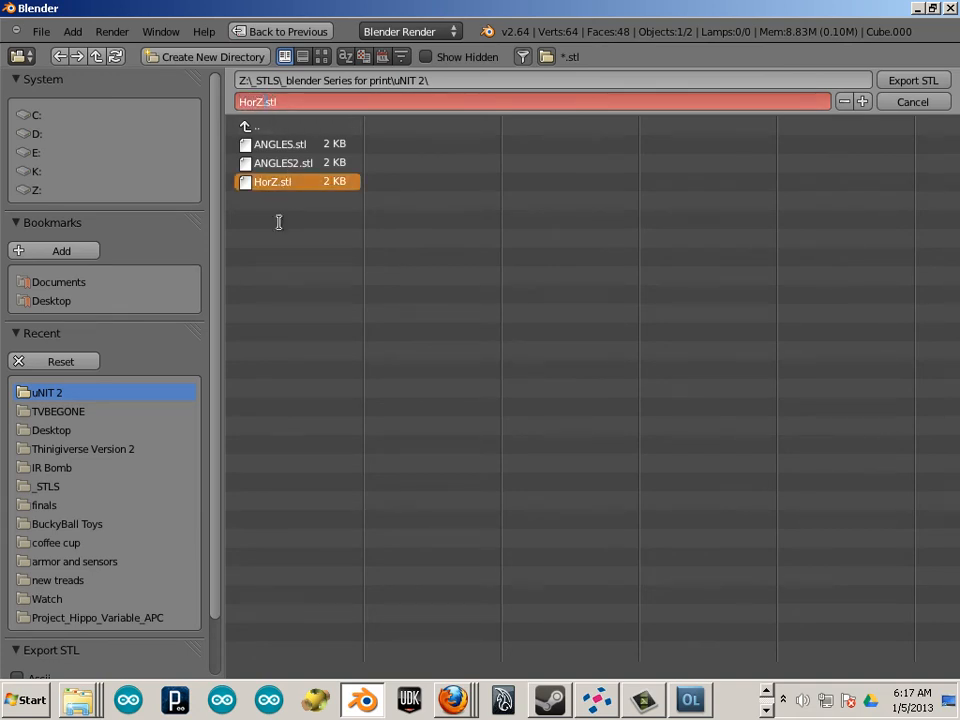
key(BackSpace)
key(BackSpace)
key(BackSpace)
key(BackSpace)
text(VERT)
click(913, 80)
click(913, 80)
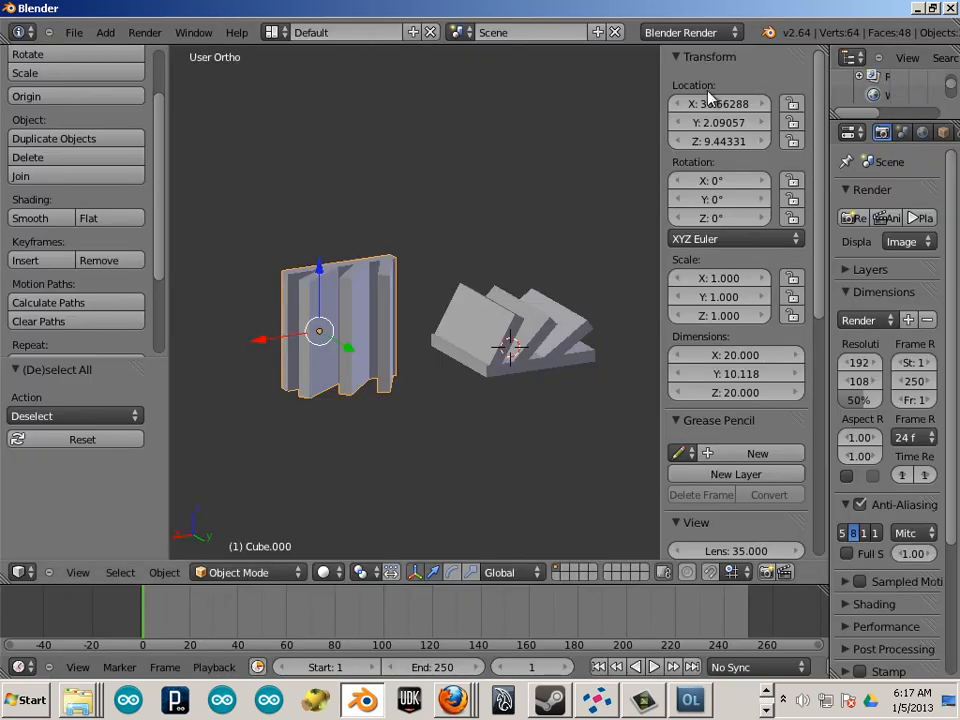
Select the upright copy and the original flat-lying part together
key(a)
middle_drag(474, 233, 450, 287)
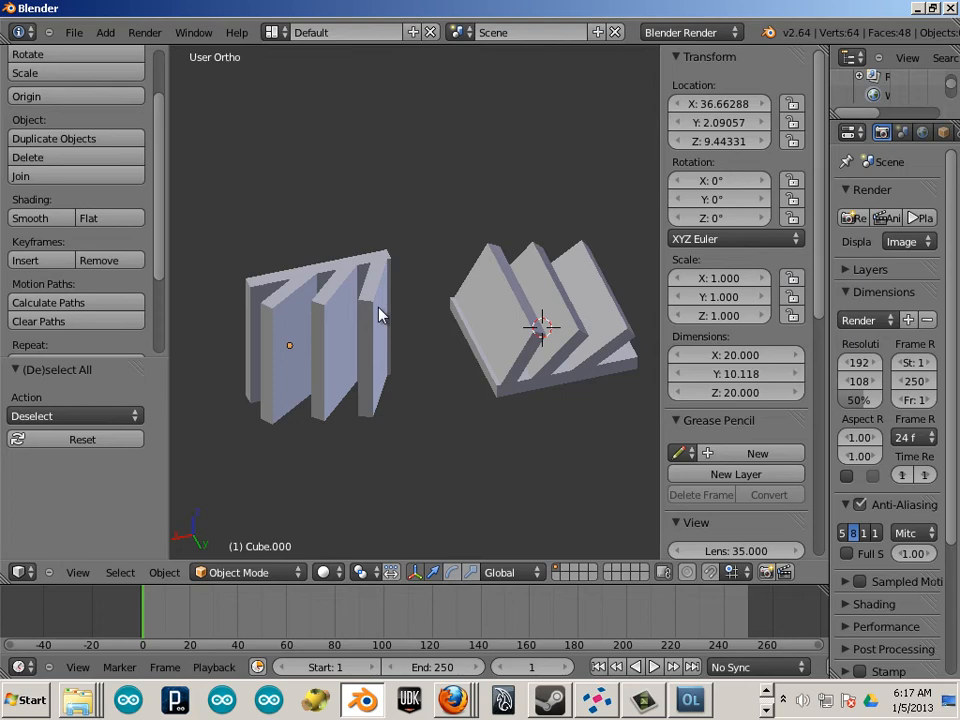
middle_drag(336, 345, 306, 371)
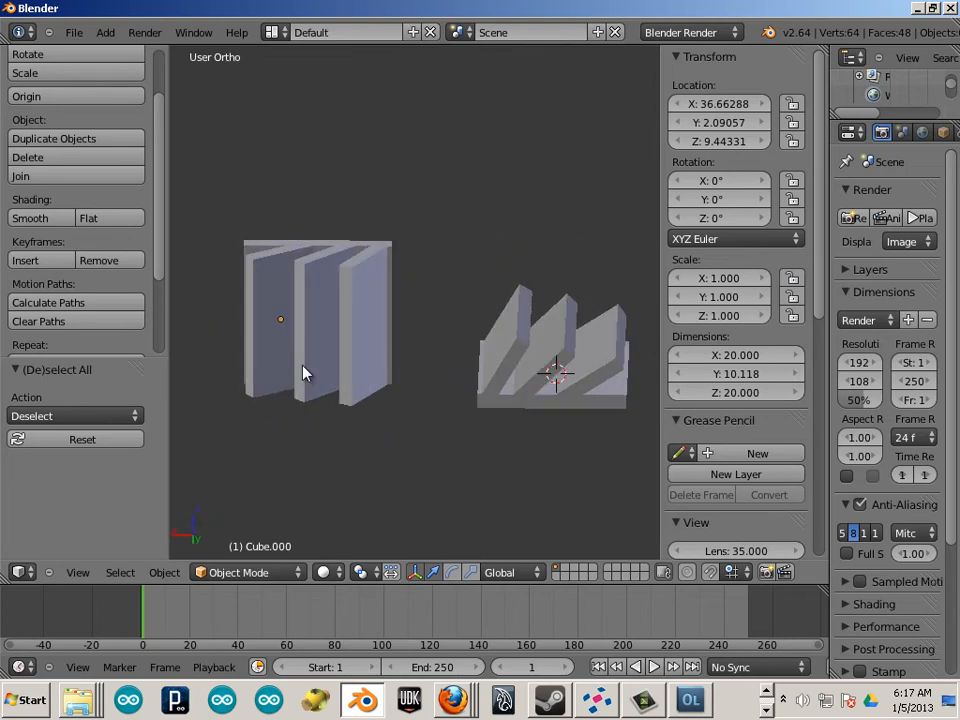
right_click(305, 371)
shift+right_click(506, 386)
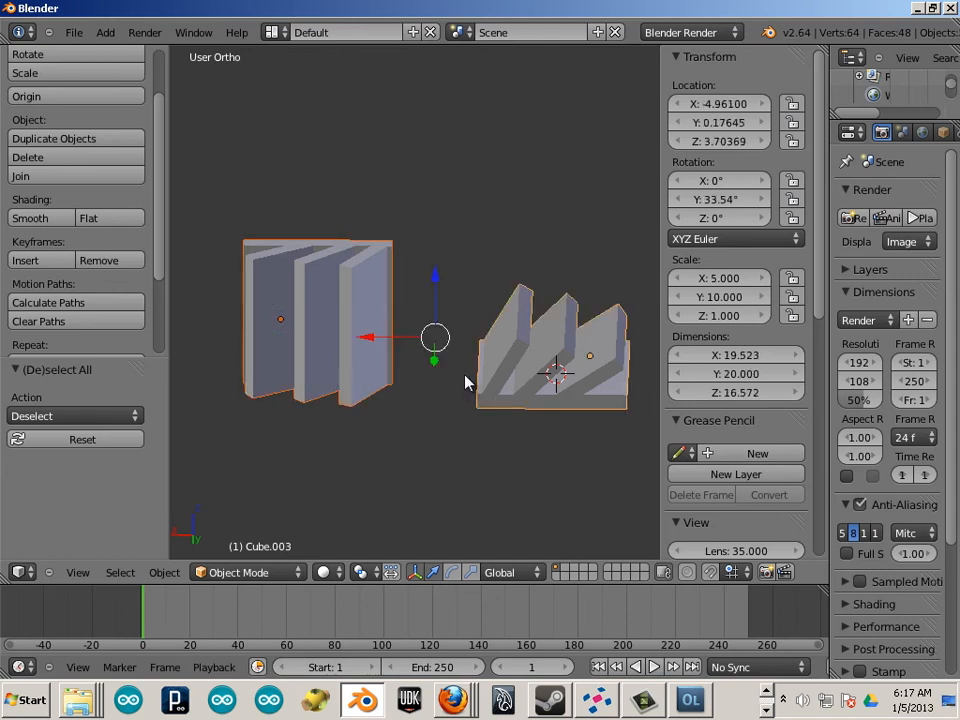